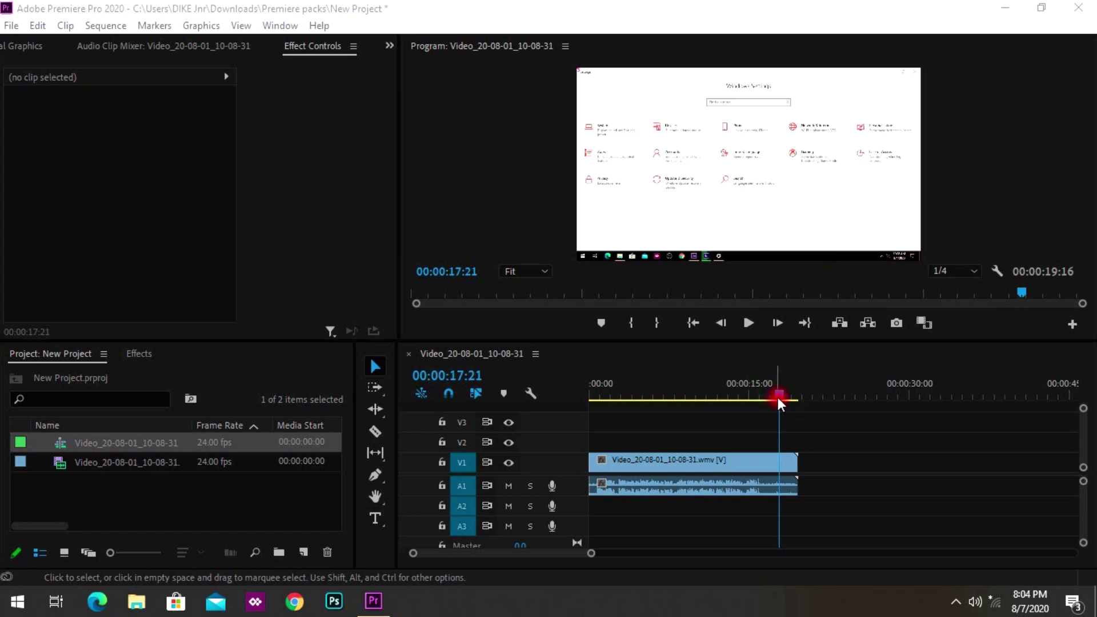
- Play the sequence from the start, then move the audio clip from A1 down to A2
left_click_drag(778, 396, 570, 426)
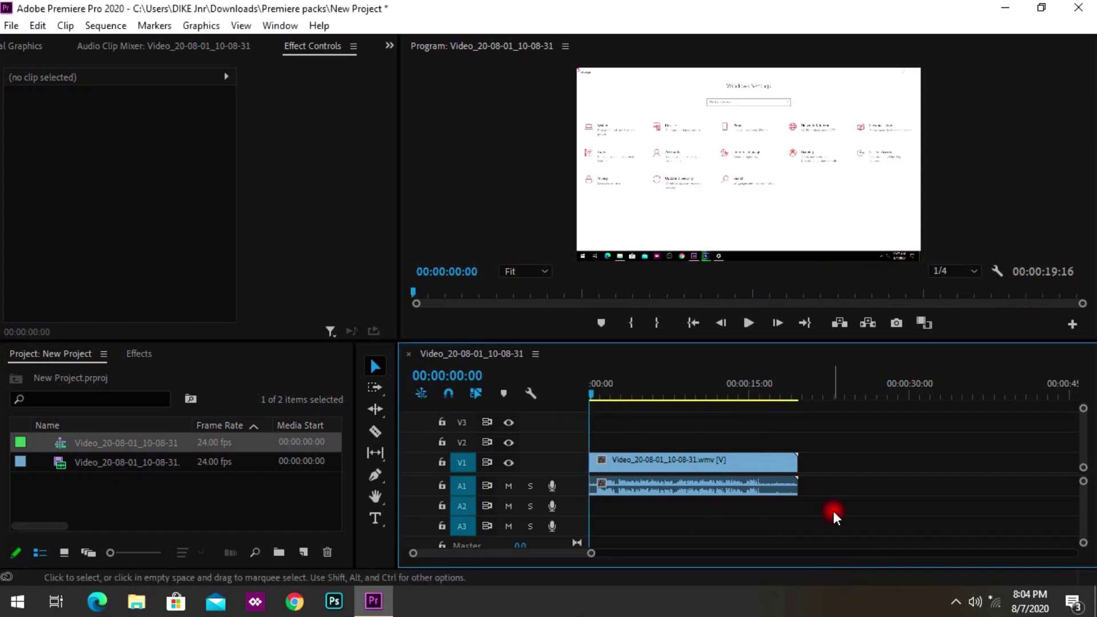
left_click(750, 324)
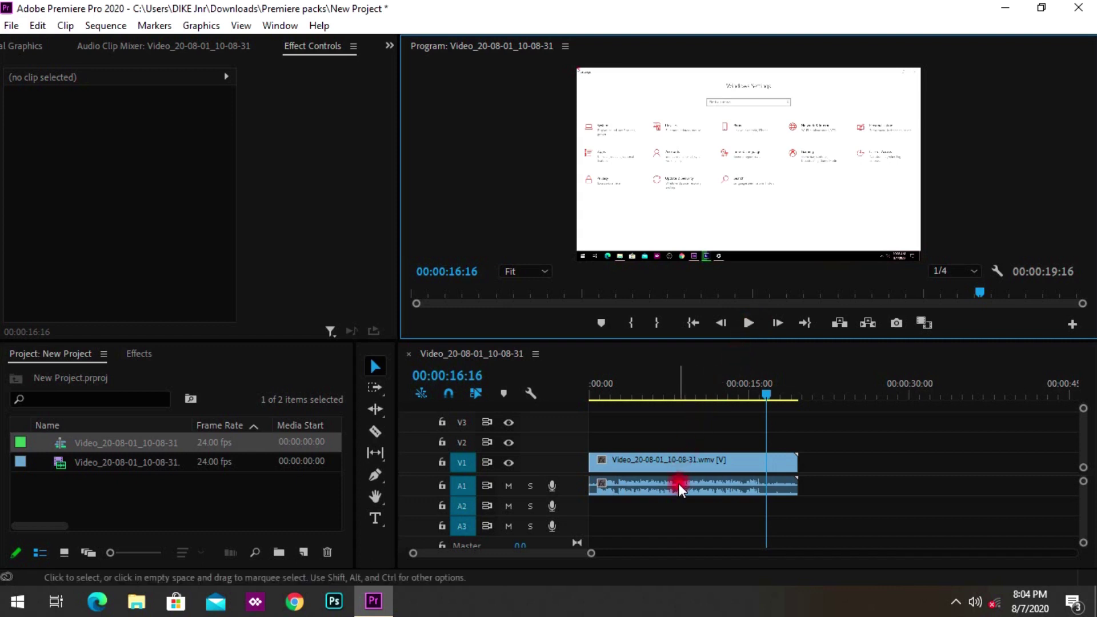
left_click_drag(677, 484, 679, 514)
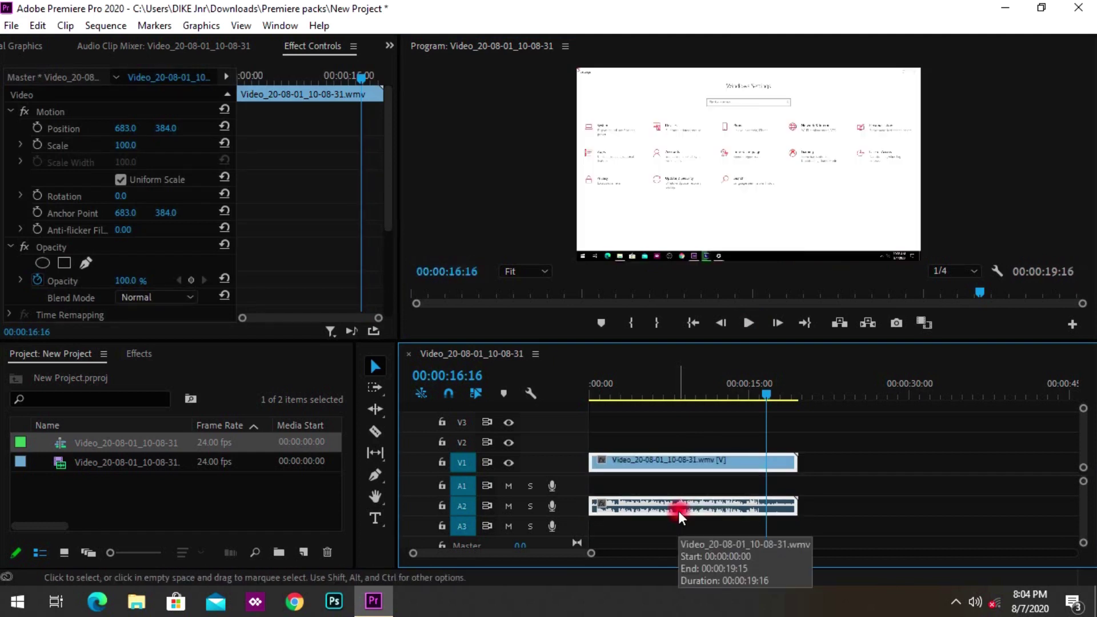
- Cut the clip at 00:00:08:09 and move the first audio part back up to A1
key("c")
left_click(678, 510)
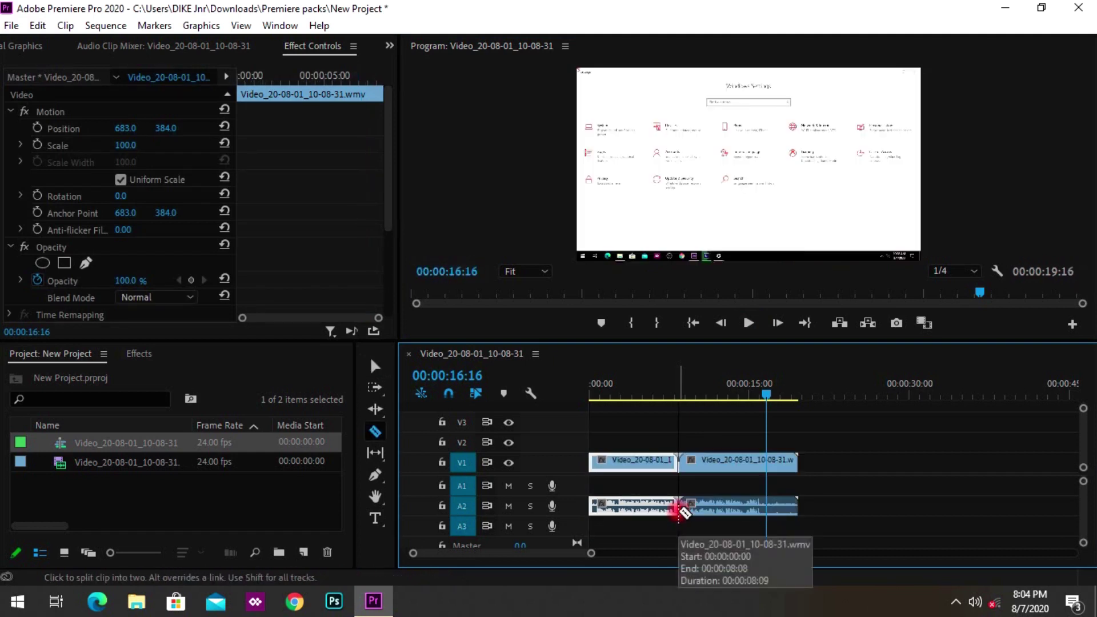
key("b")
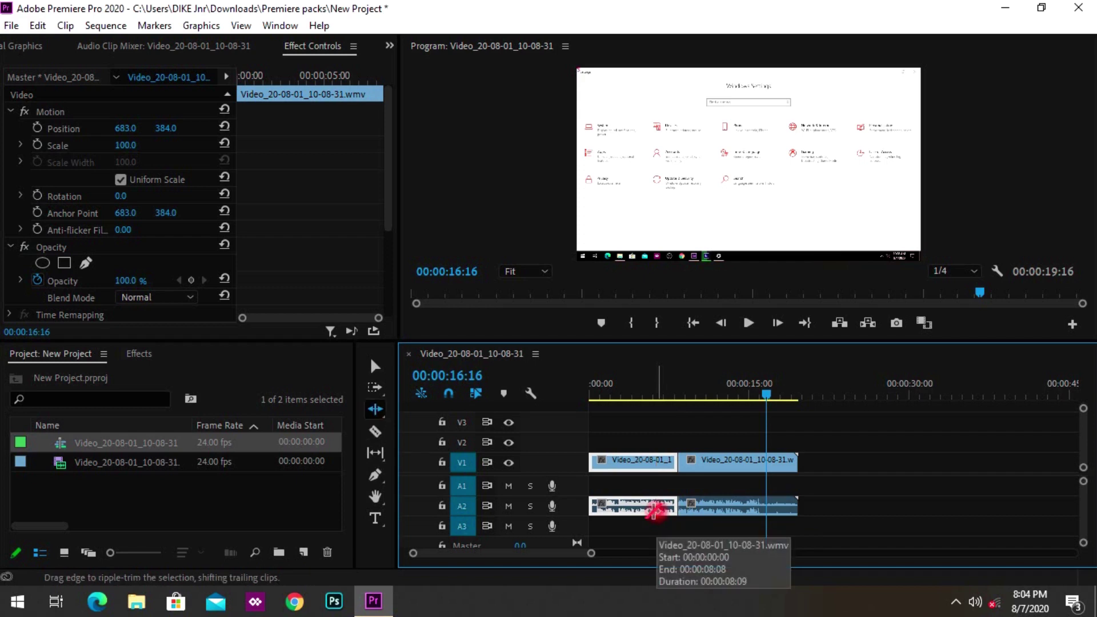
key("v")
left_click_drag(656, 510, 656, 487)
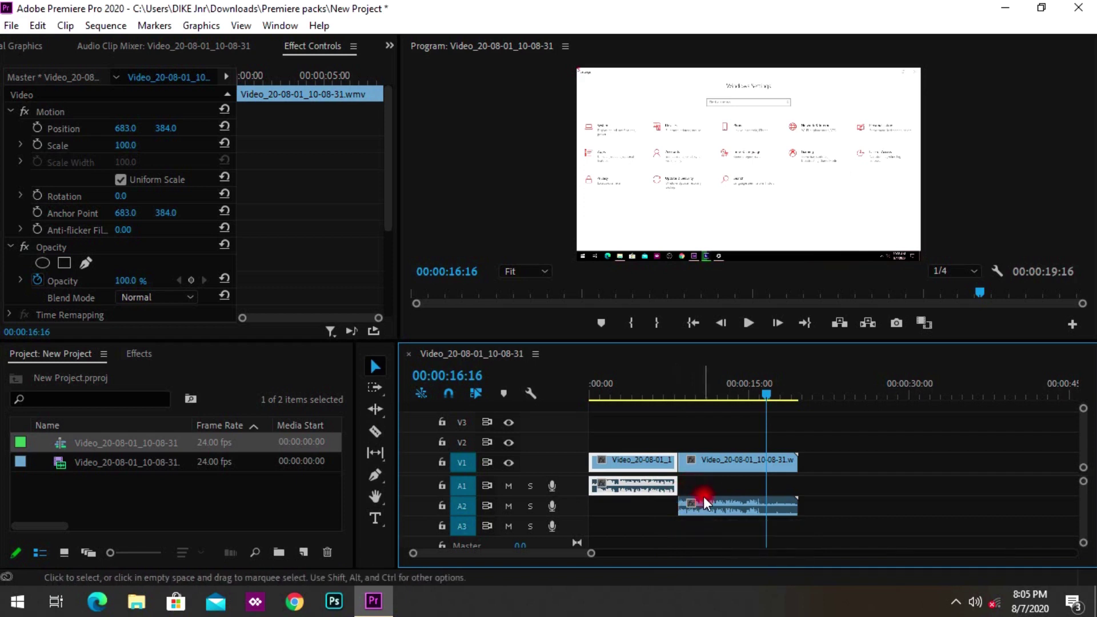
left_click(679, 395)
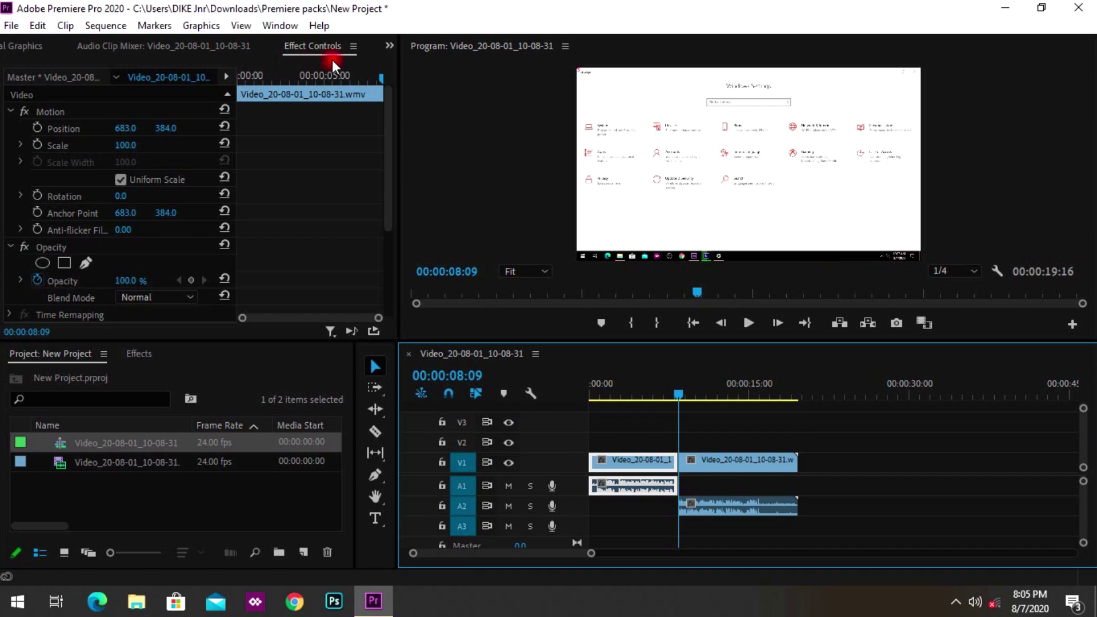
- Show the Audio Track Mixer with Audio 1, Audio 2, Audio 3 and Master channels
left_click(388, 48)
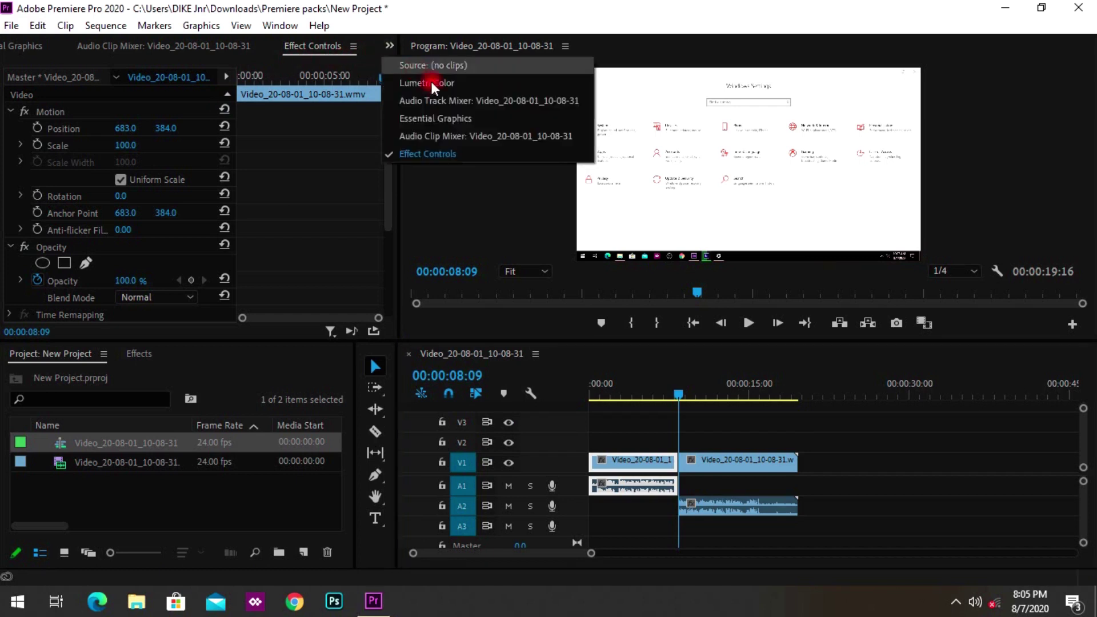
left_click(461, 101)
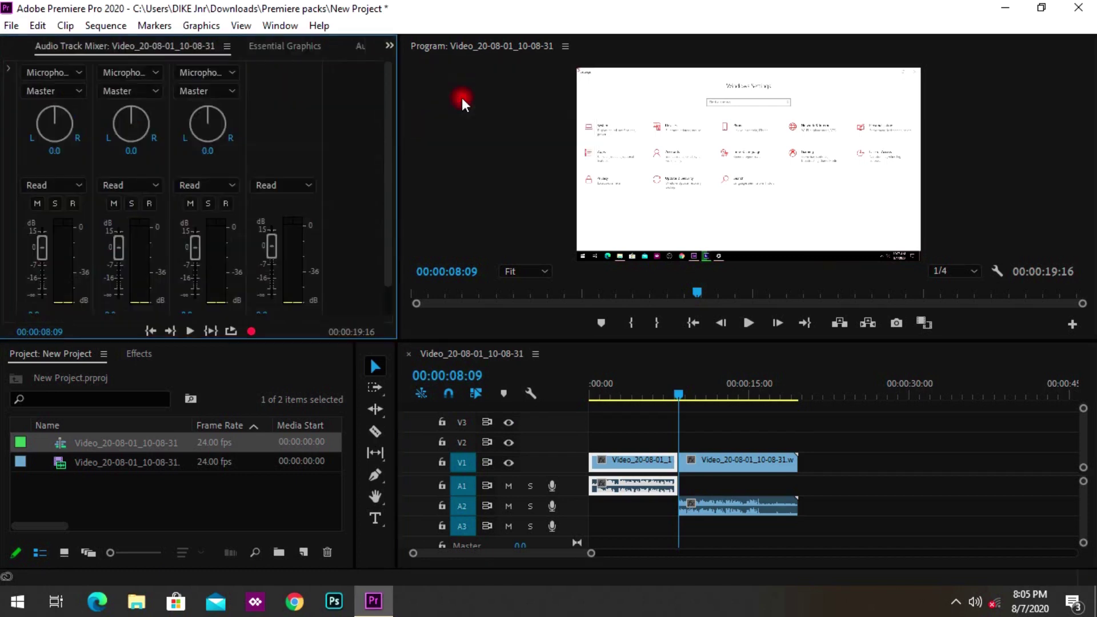
left_click(270, 24)
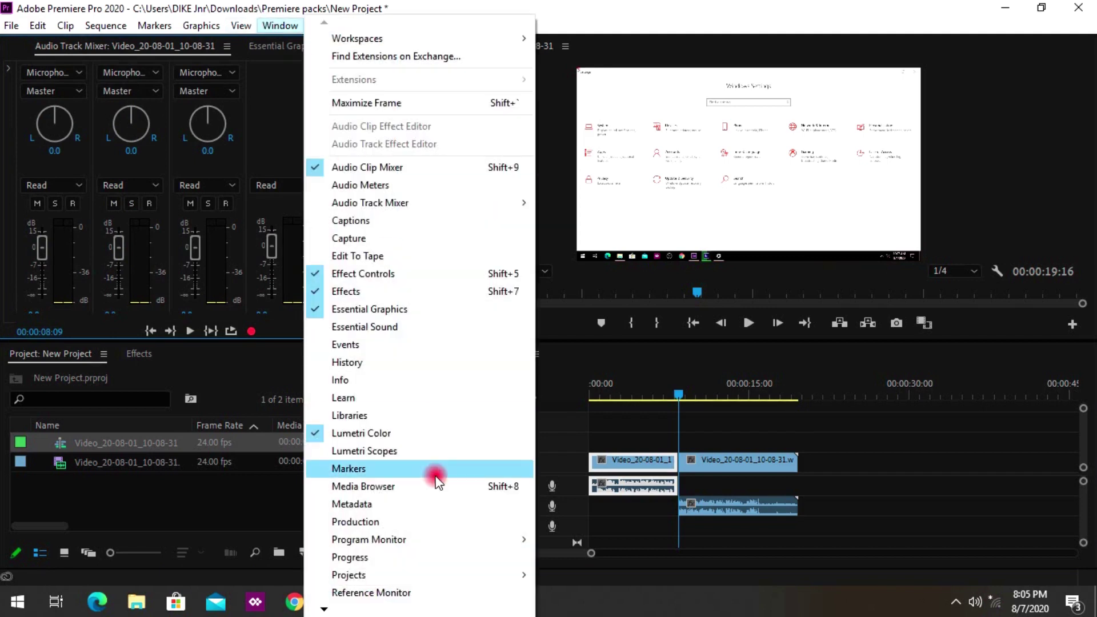
left_click(10, 119)
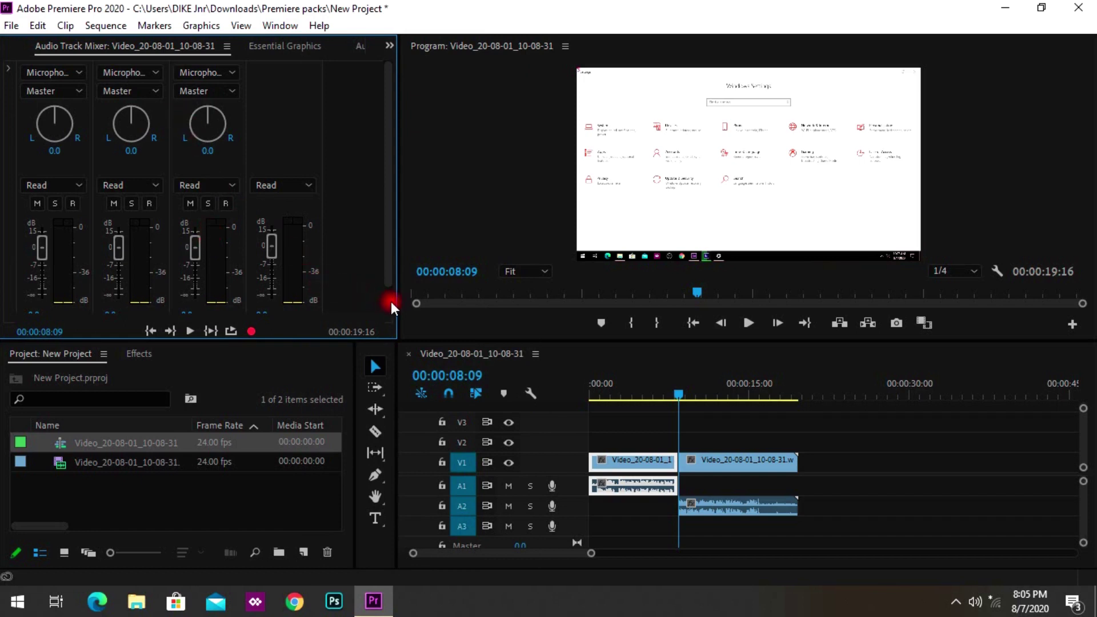
scroll(391, 300, "down", 1)
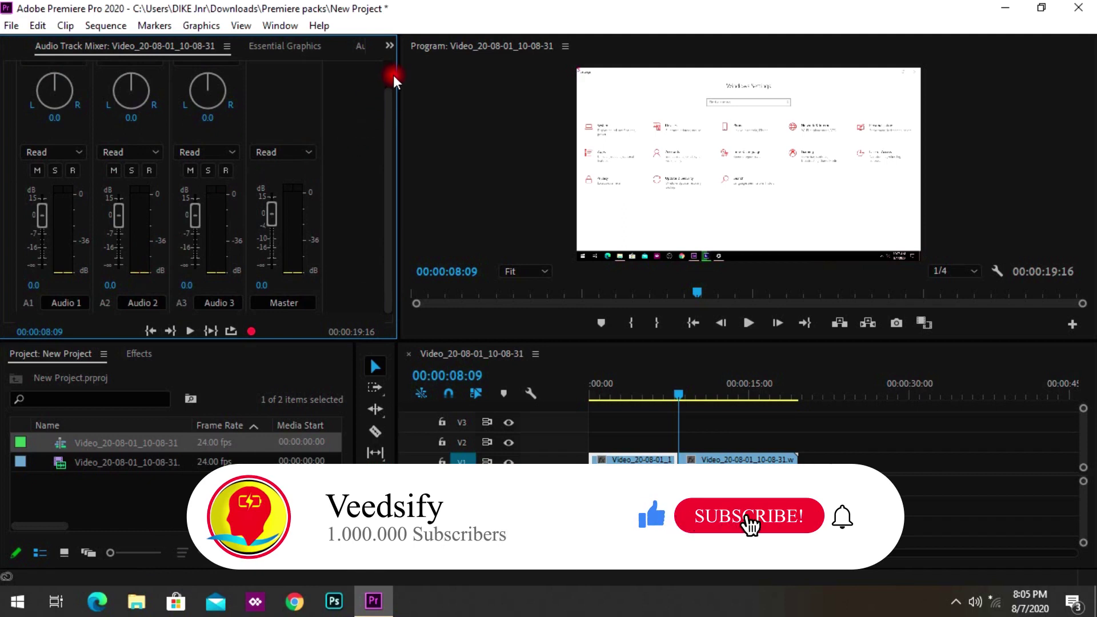
scroll(389, 74, "up", 1)
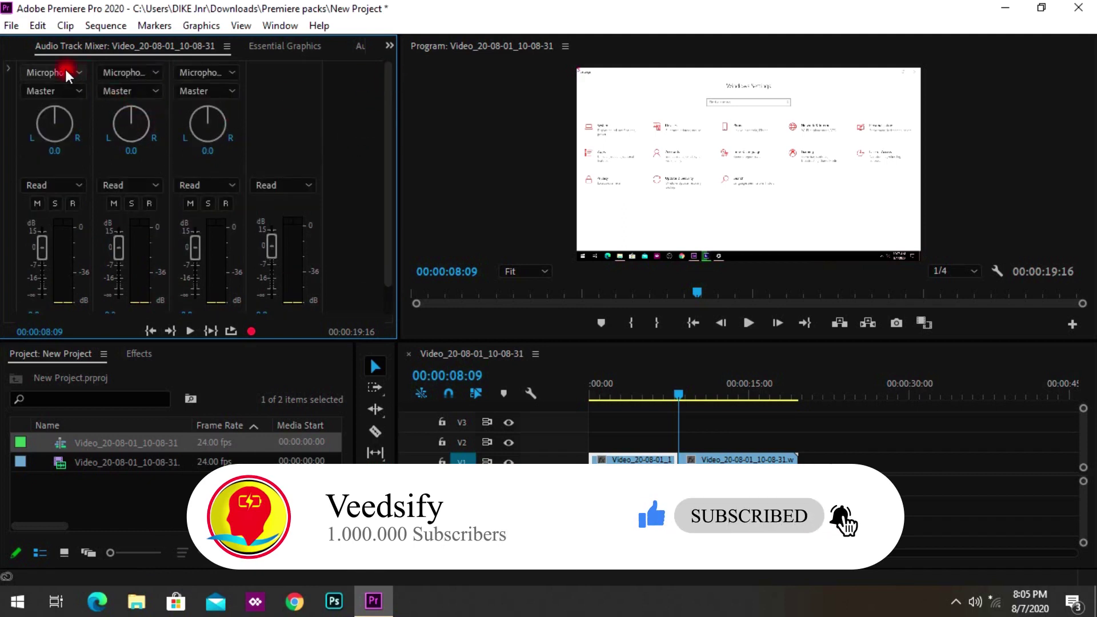
- Insert DeNoise into Audio 2's first effect slot, keeping its knob on Amount at 40%
left_click(12, 73)
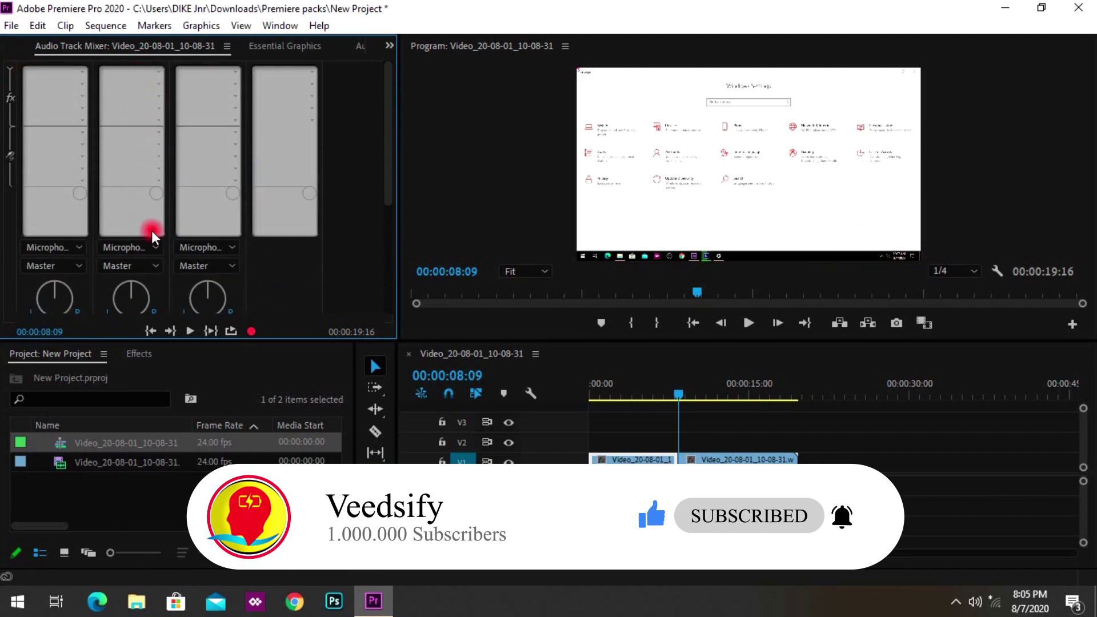
left_click(161, 73)
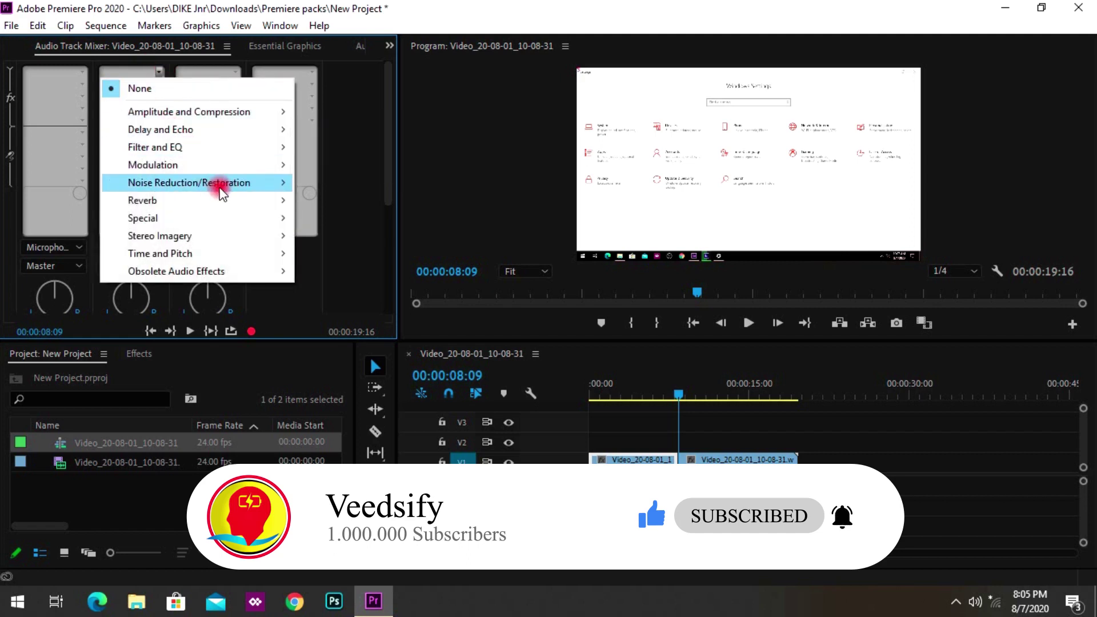
mouse_move(221, 189)
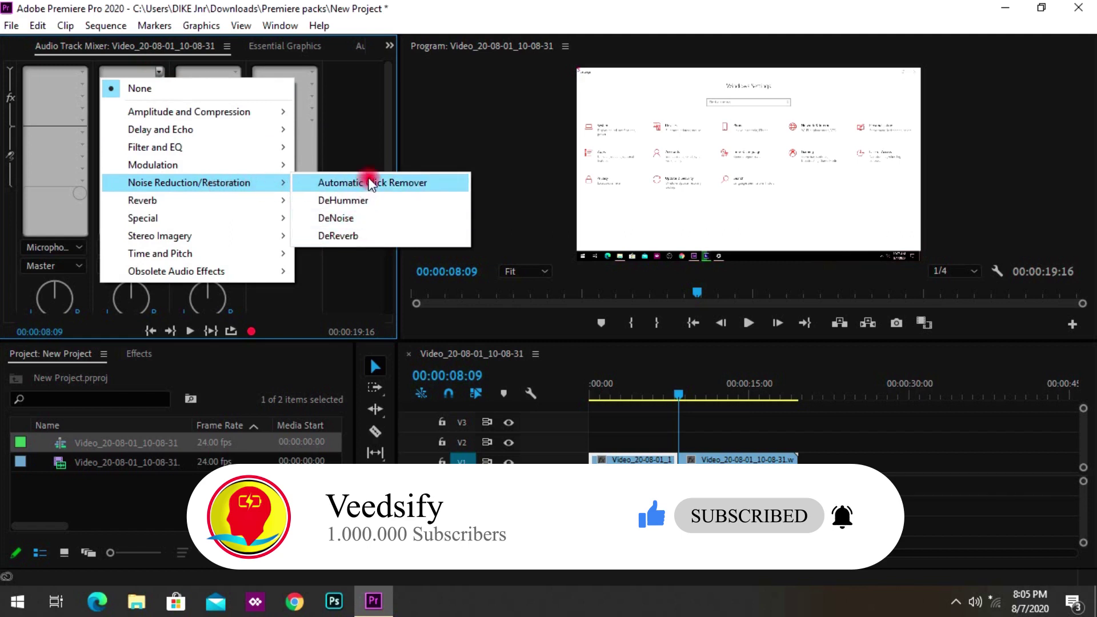
left_click(366, 222)
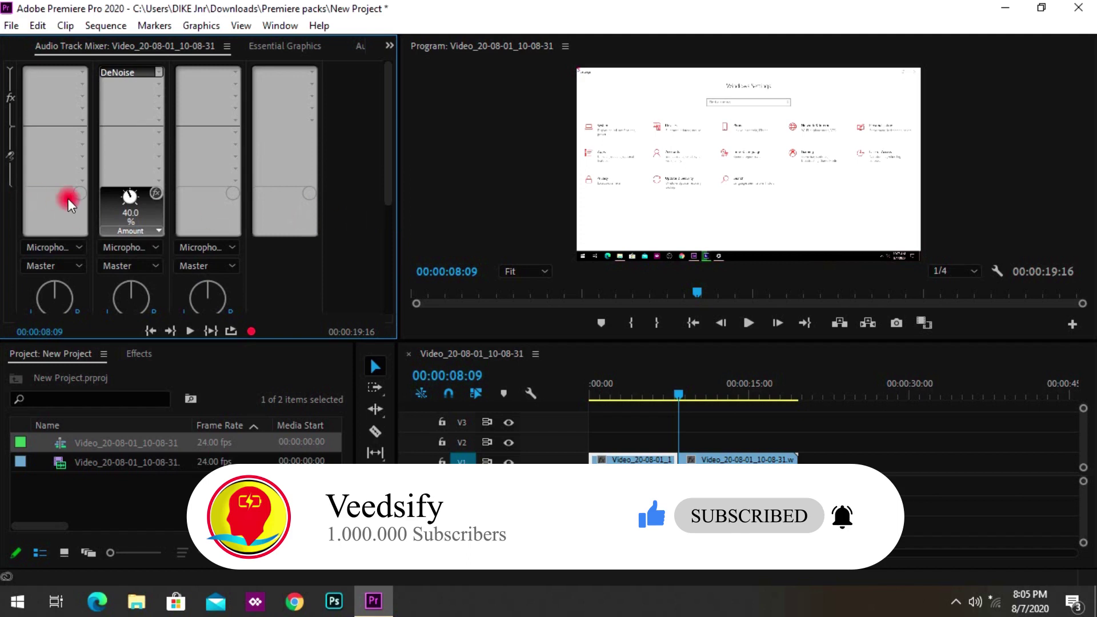
left_click(133, 229)
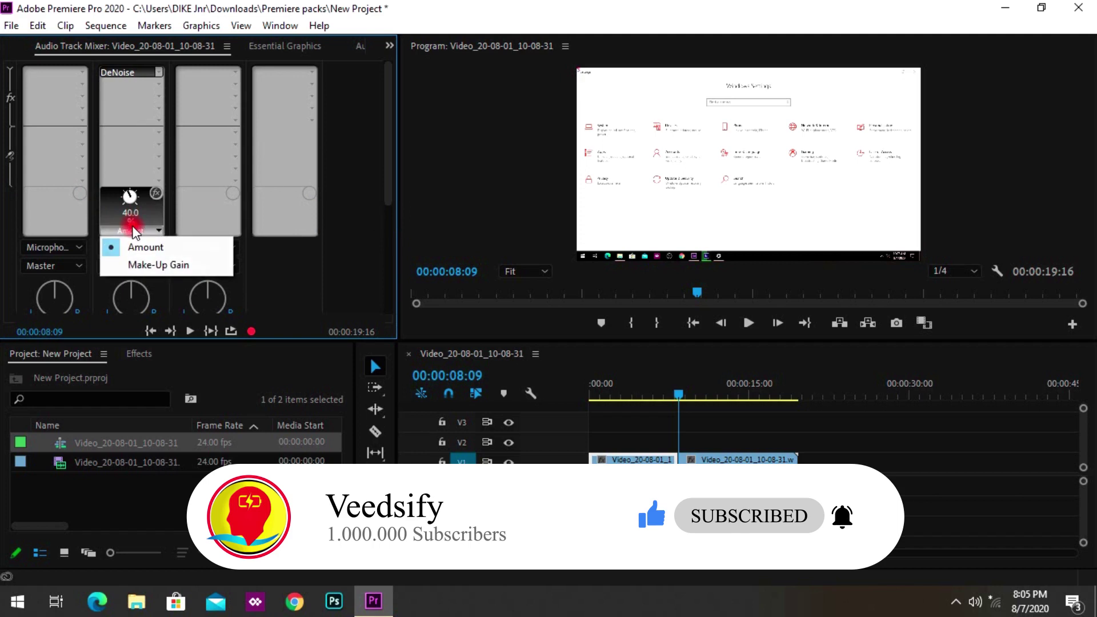
left_click(143, 246)
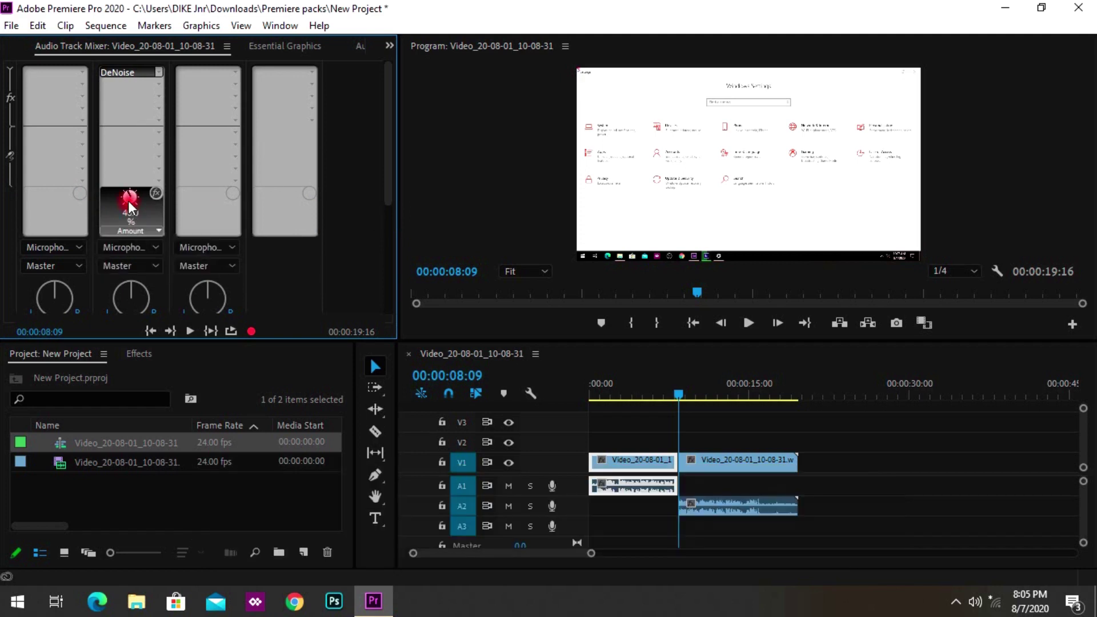
- Raise the DeNoise Amount to 59% in its editor and lower the Windows volume to 55
double_click(128, 70)
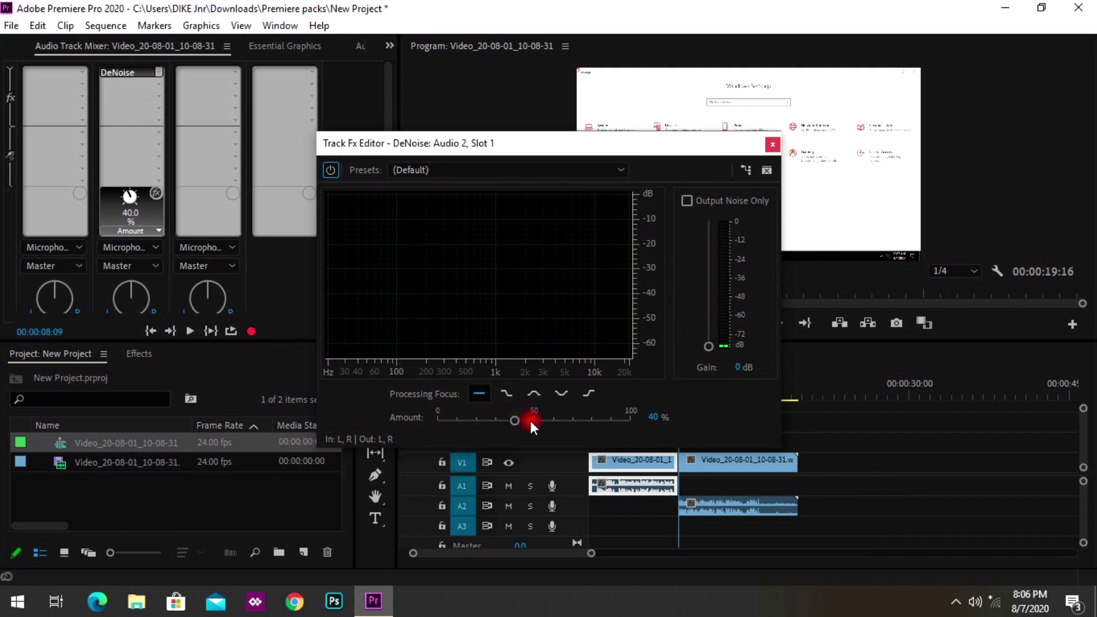
left_click_drag(549, 420, 552, 420)
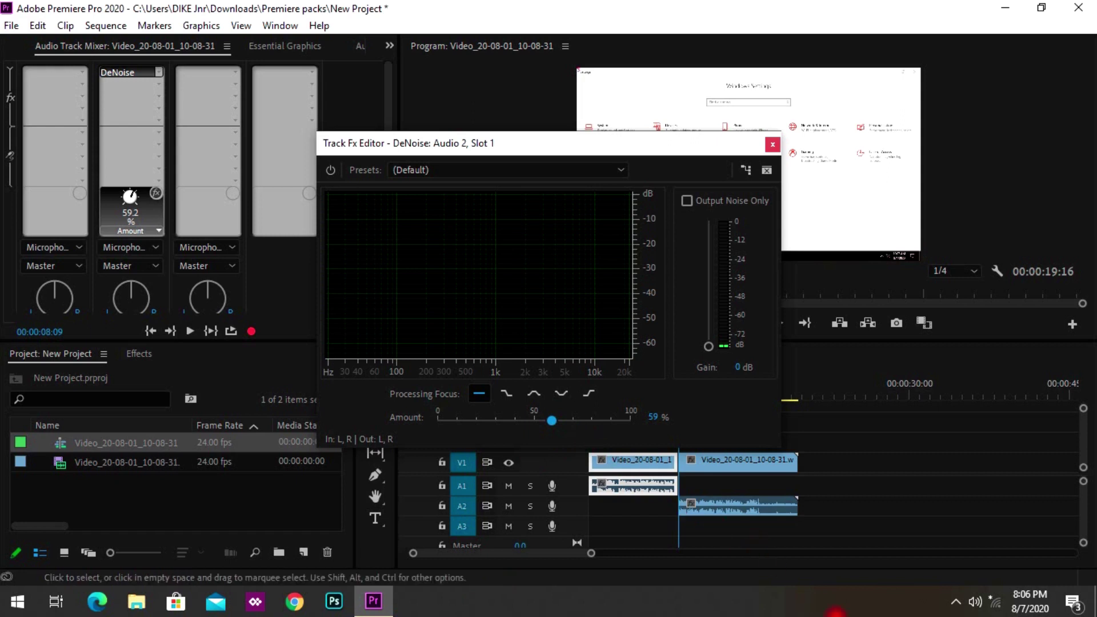
left_click(884, 613)
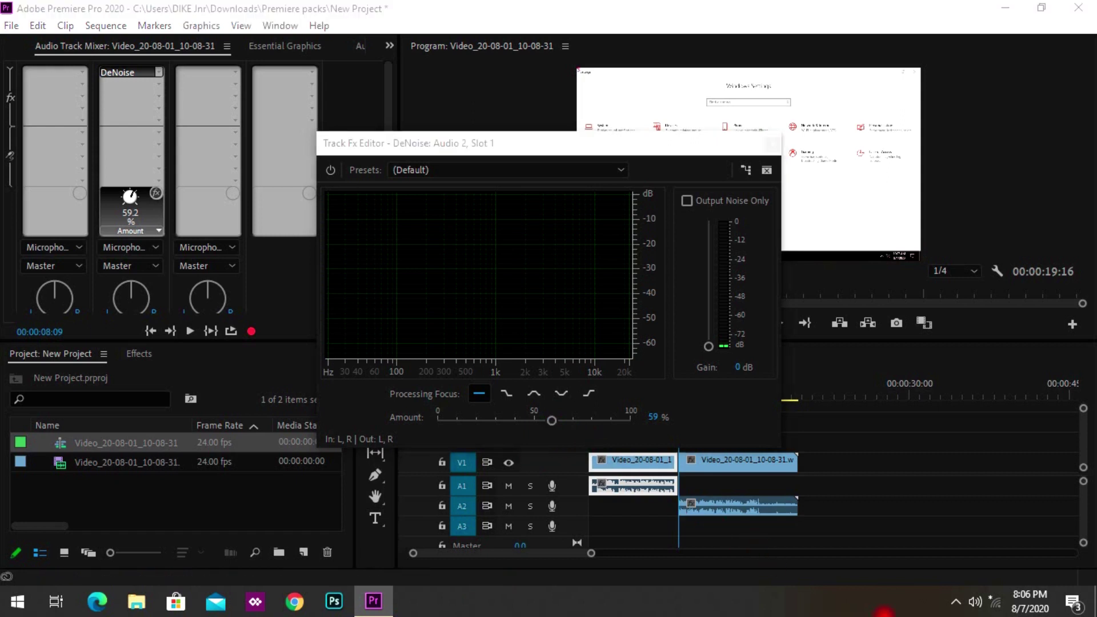
left_click(977, 605)
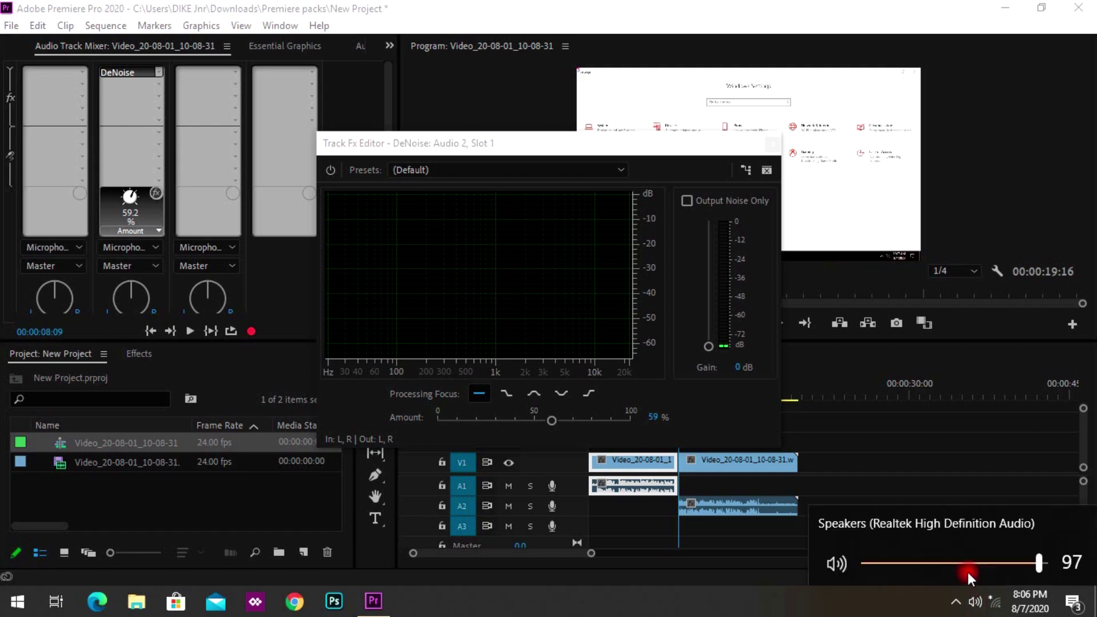
left_click(963, 563)
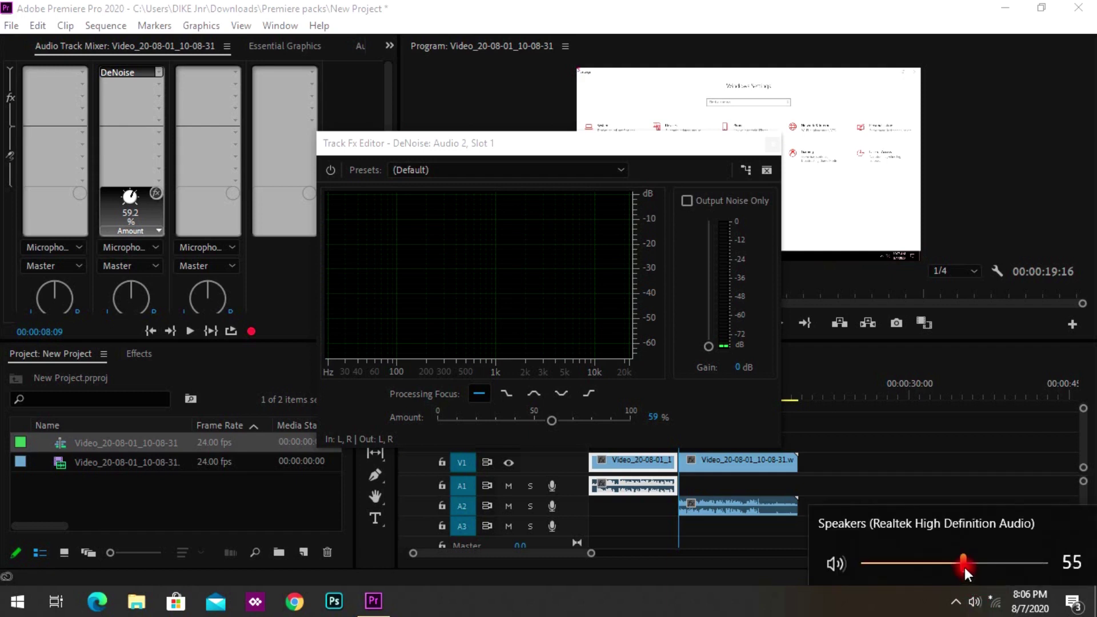
left_click(674, 605)
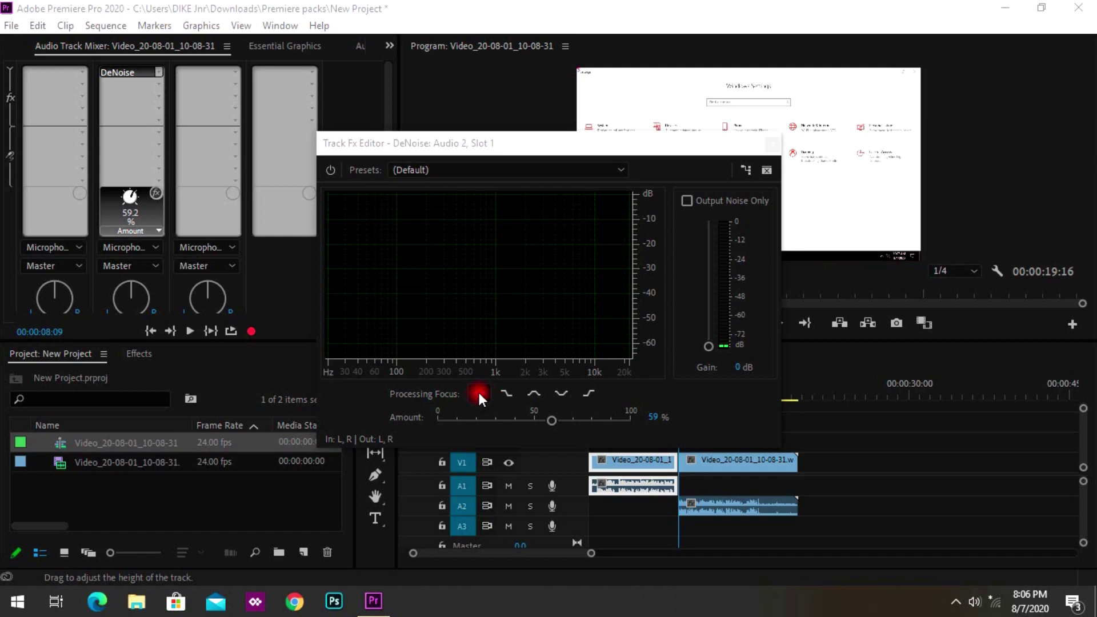
left_click(772, 146)
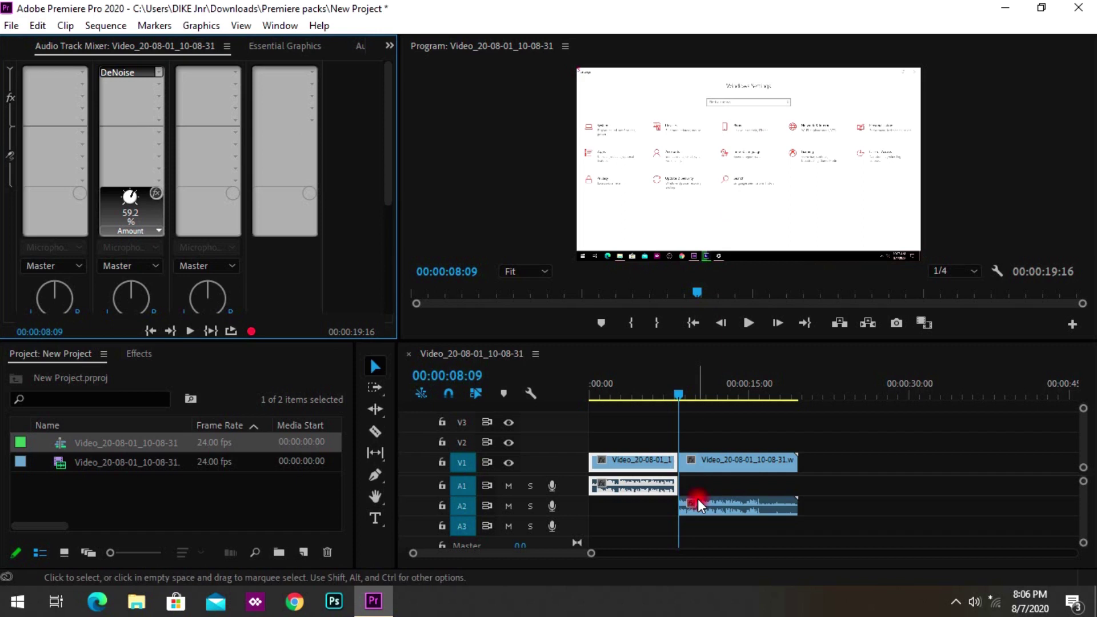
left_click(745, 323)
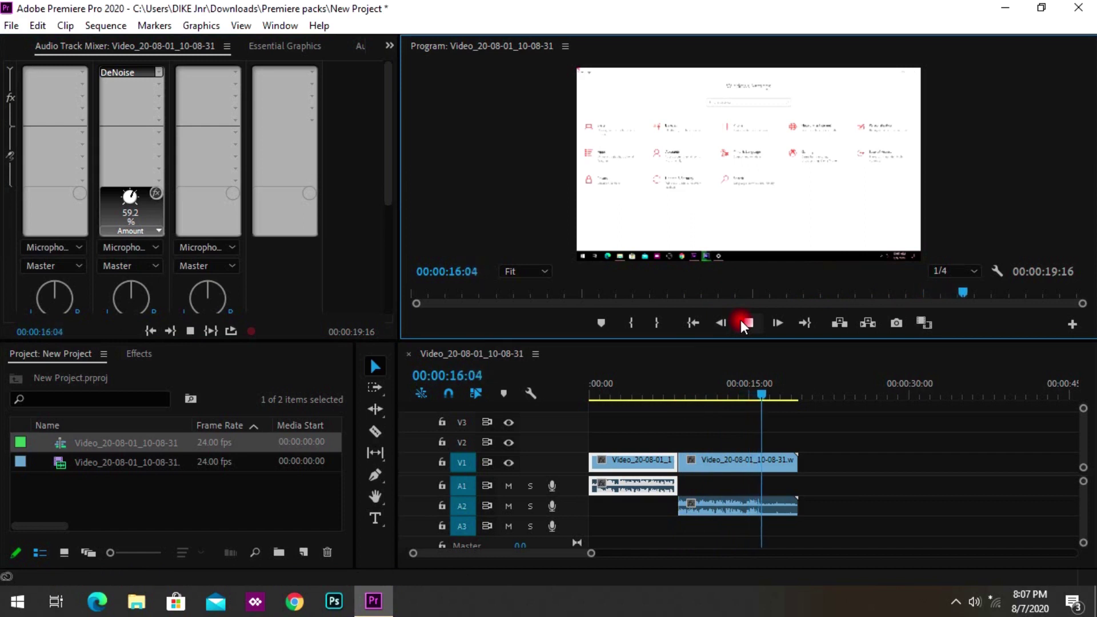
left_click(744, 325)
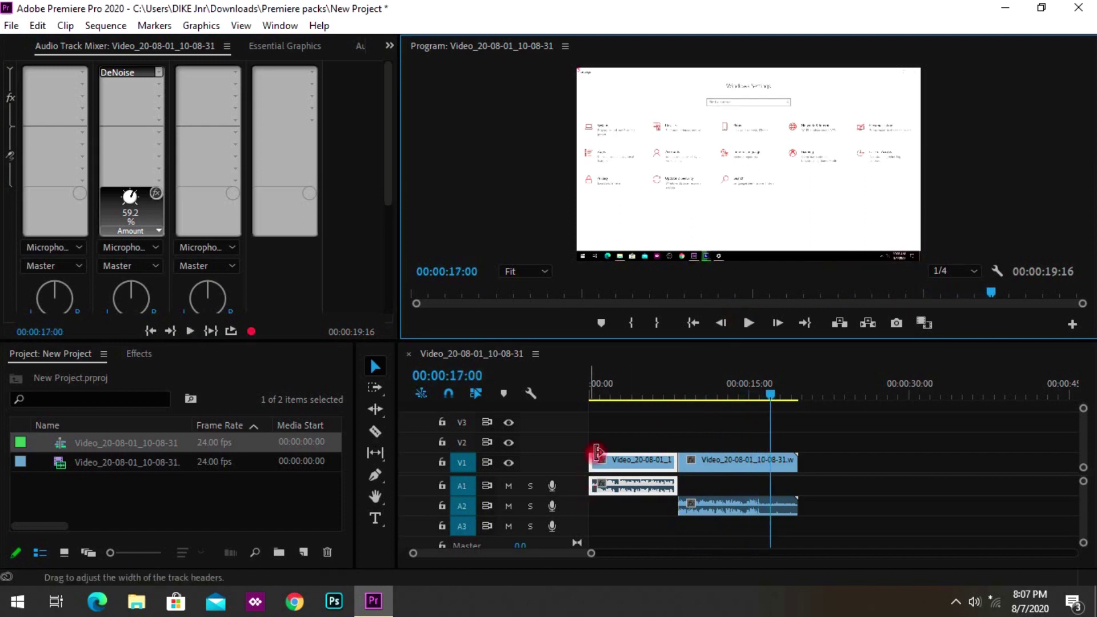
left_click(612, 389)
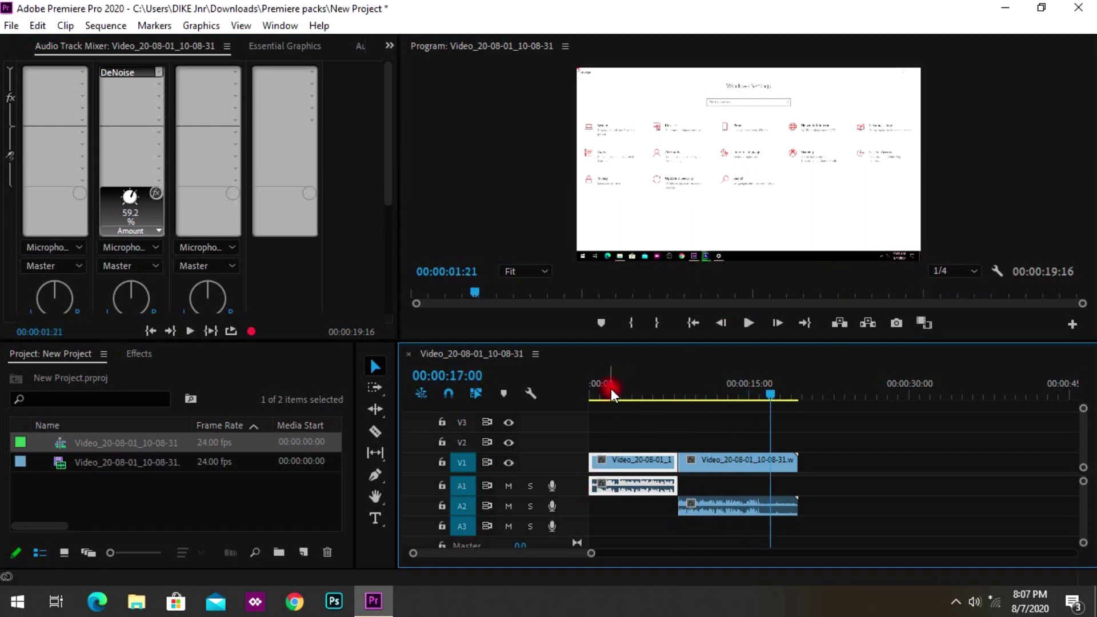
left_click_drag(605, 393, 563, 399)
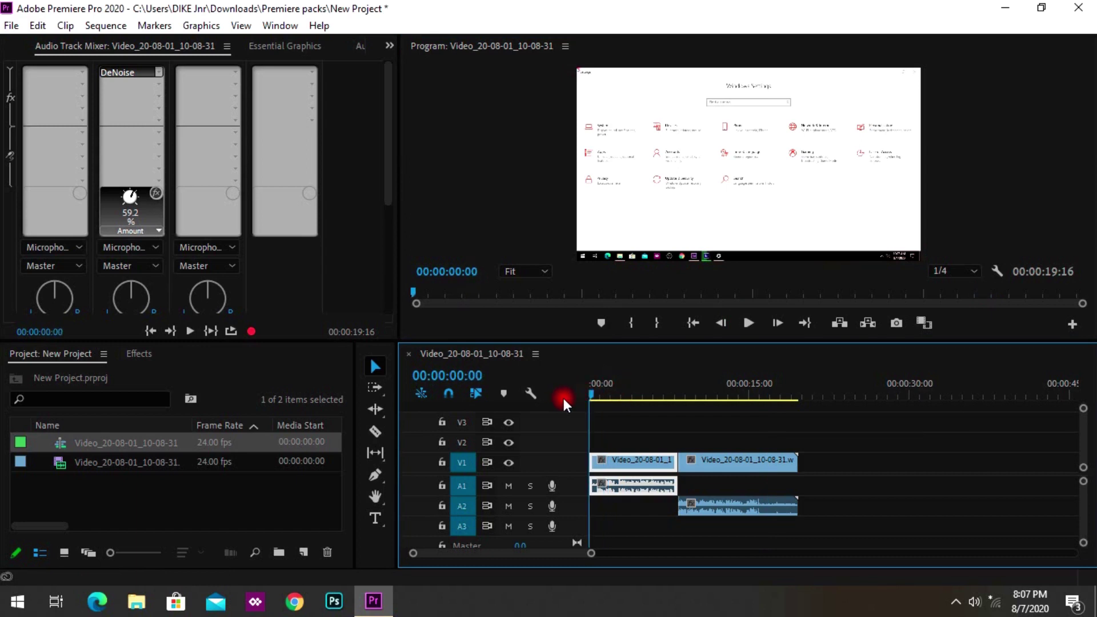
key("space")
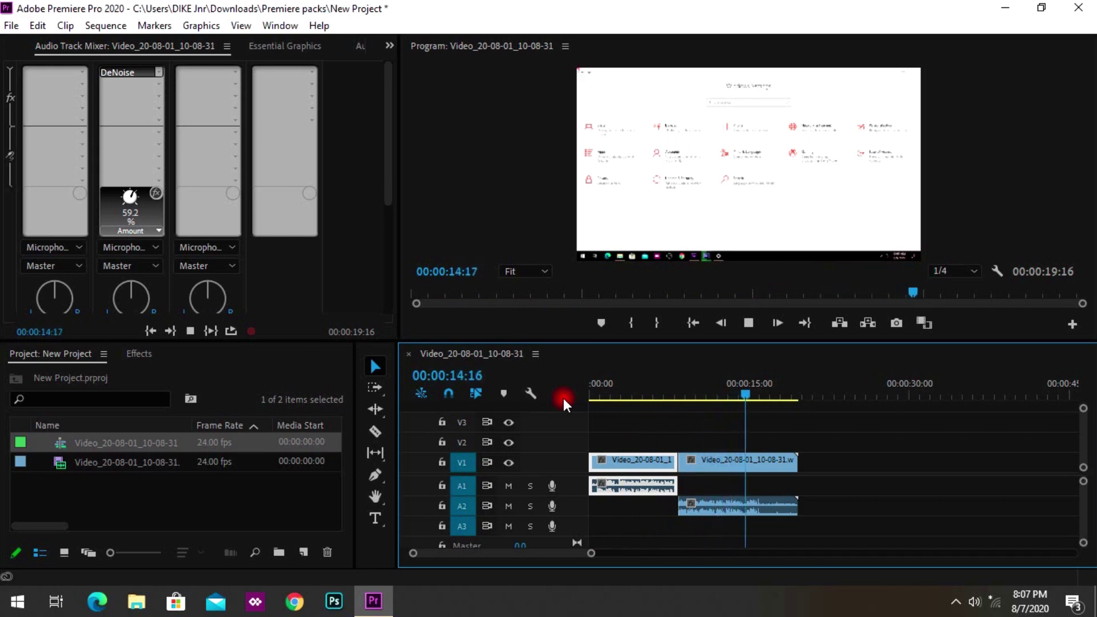
left_click(748, 324)
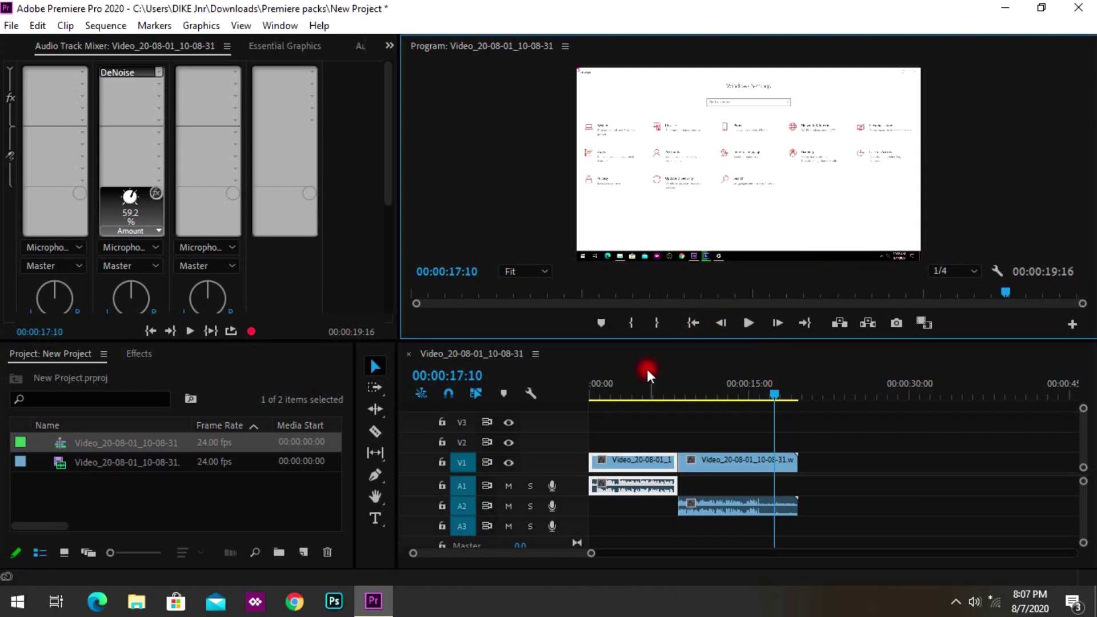
left_click(627, 393)
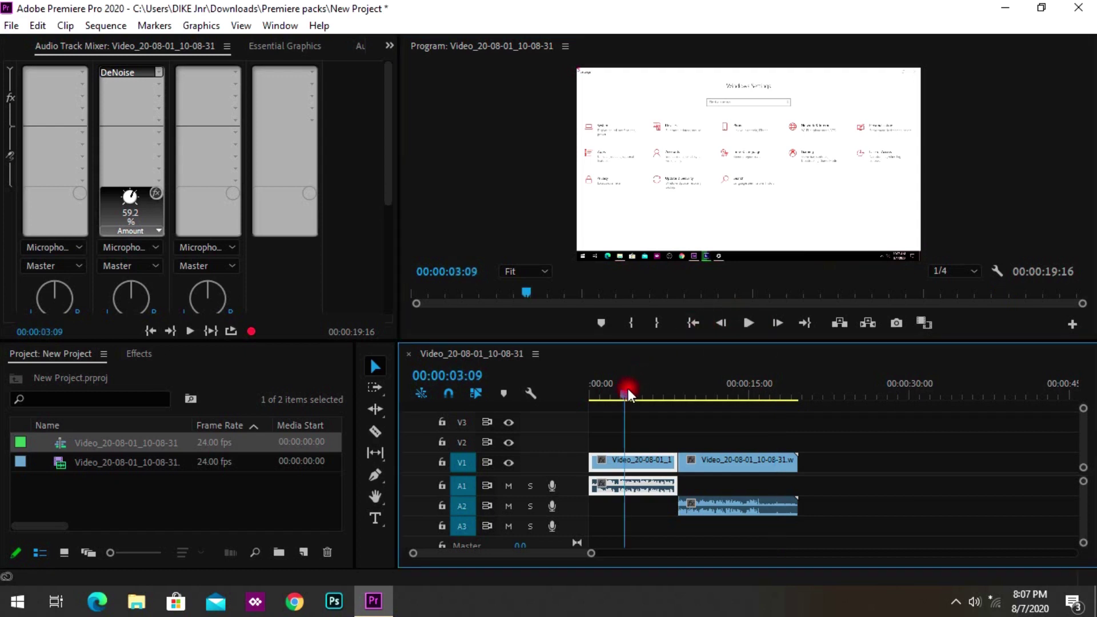
left_click(755, 390)
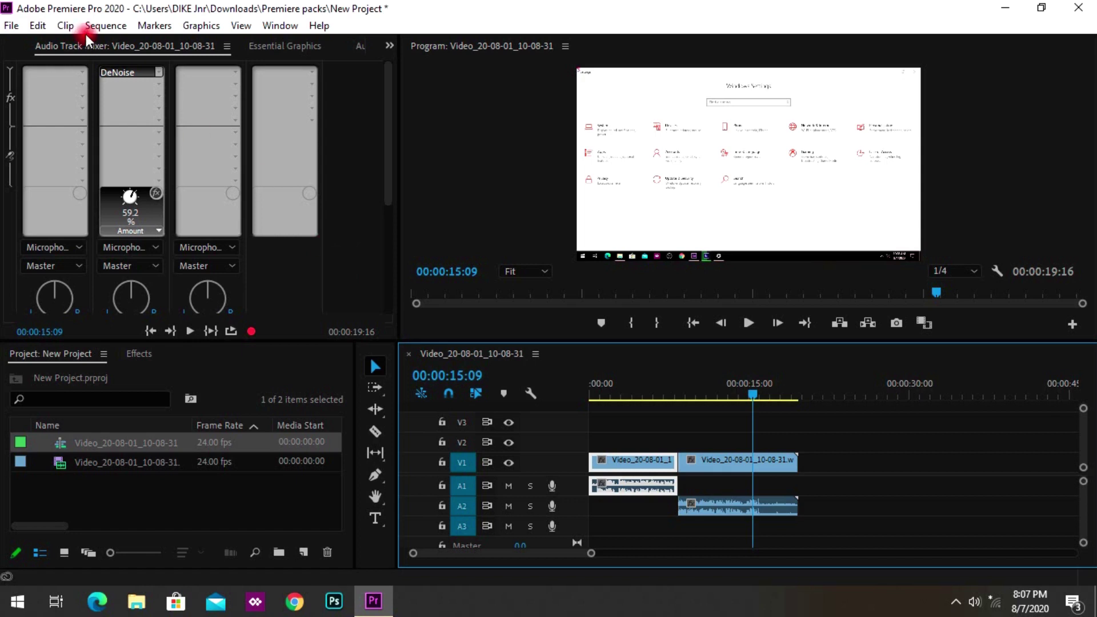
- Add DeHummer to Audio 2's second slot and set its Harmonic Slope to 60%
left_click(157, 86)
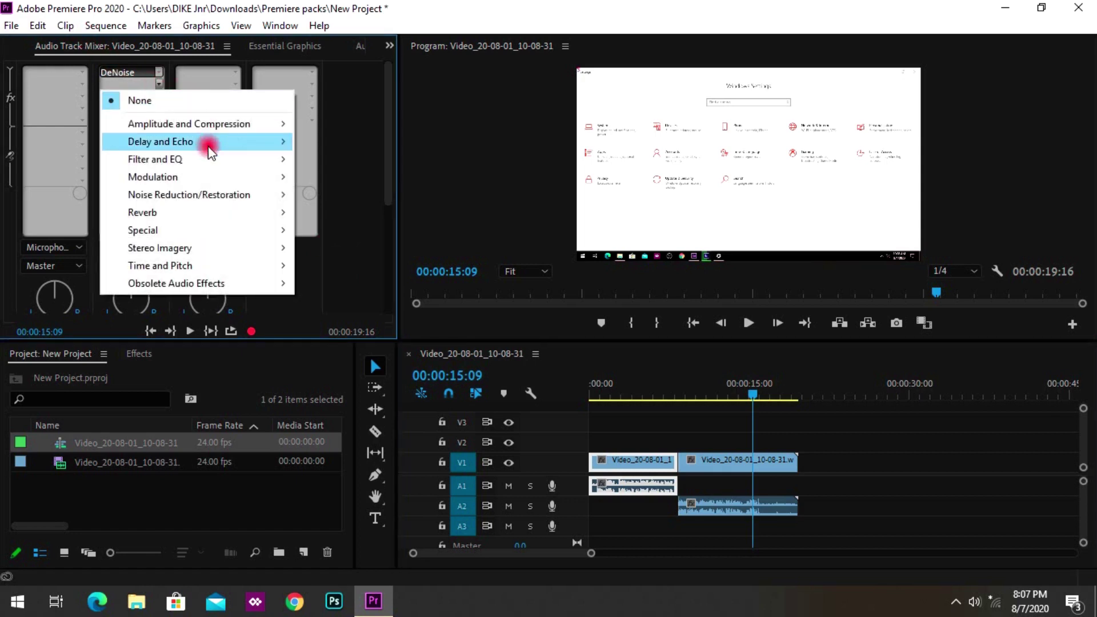
mouse_move(233, 195)
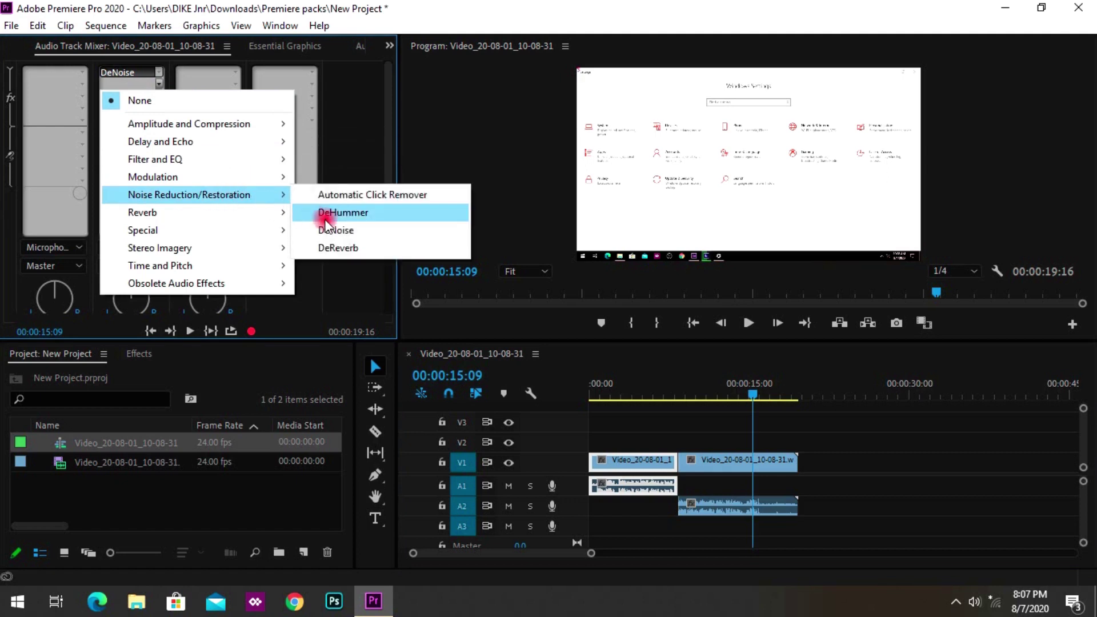
left_click(350, 213)
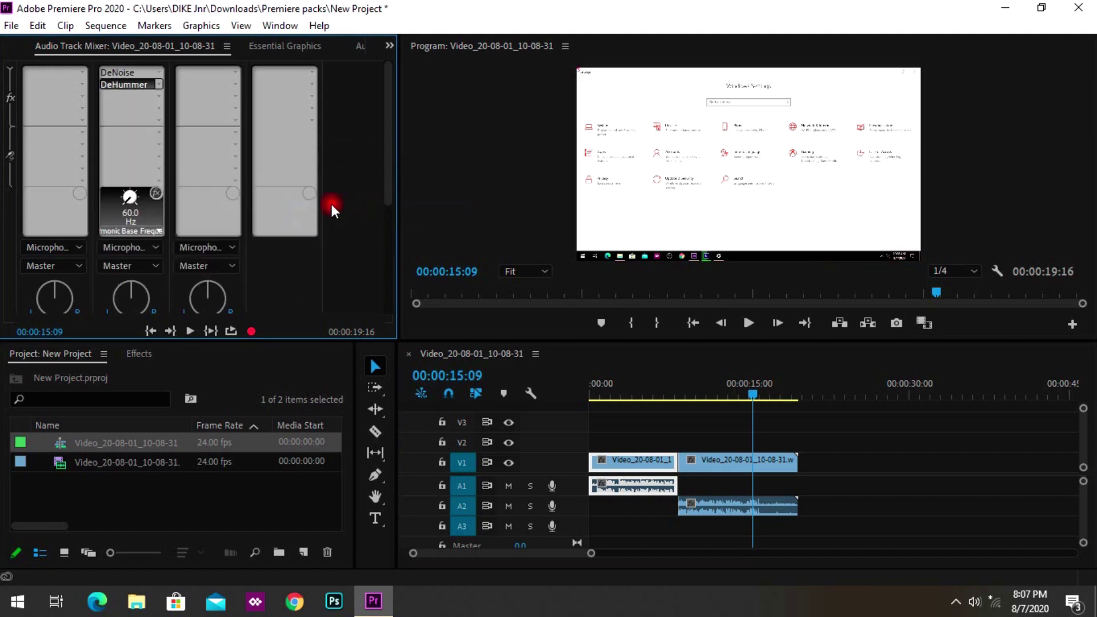
double_click(109, 87)
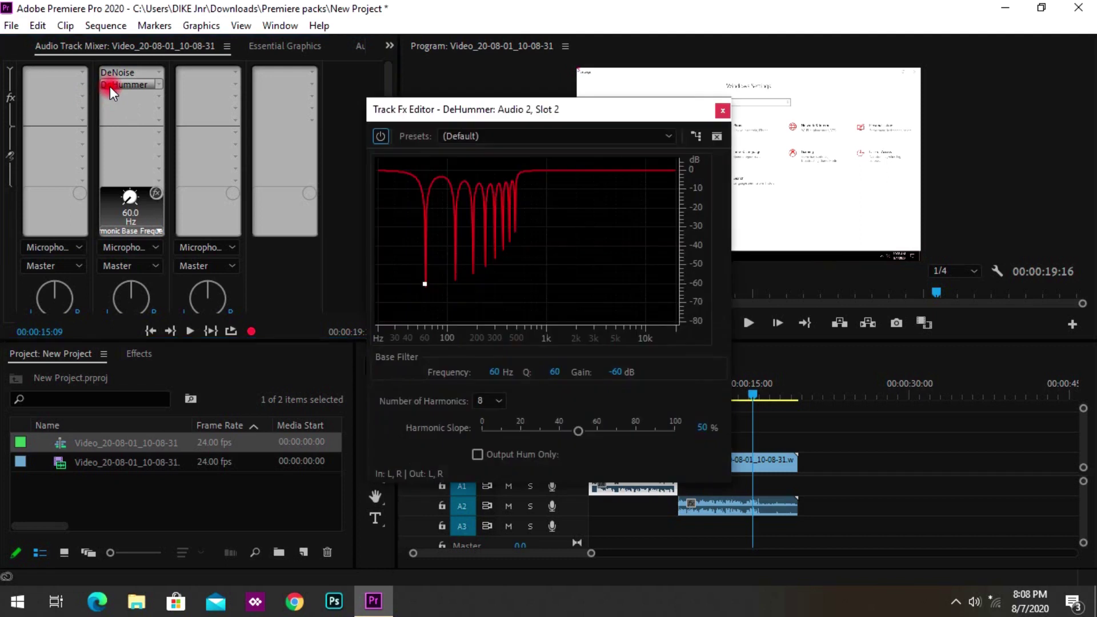
left_click(596, 430)
left_click(619, 431)
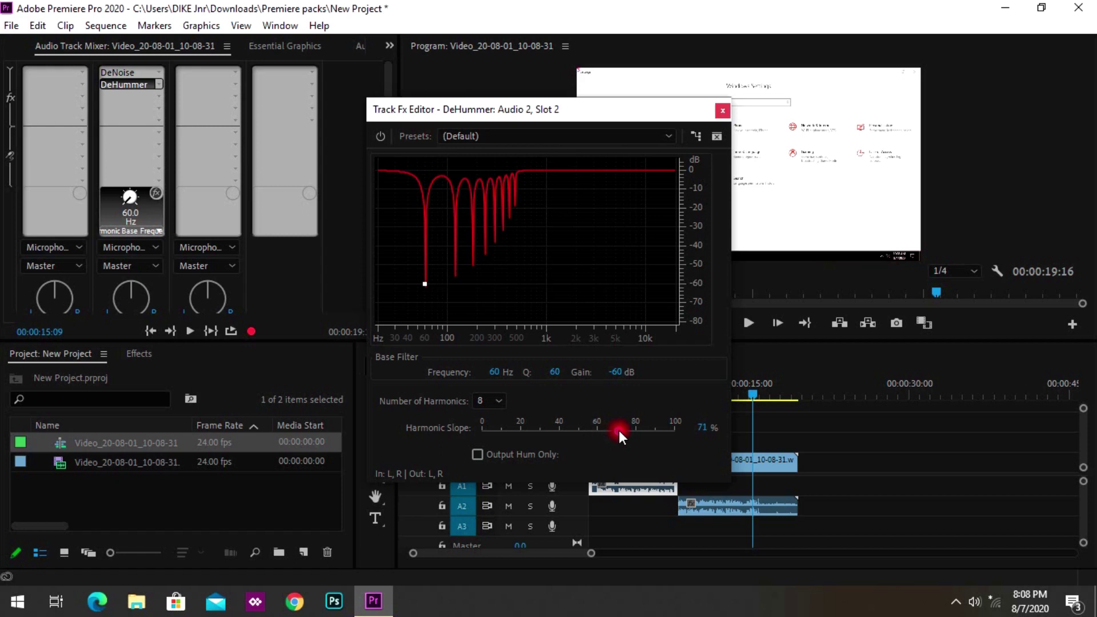
left_click(599, 430)
left_click(720, 112)
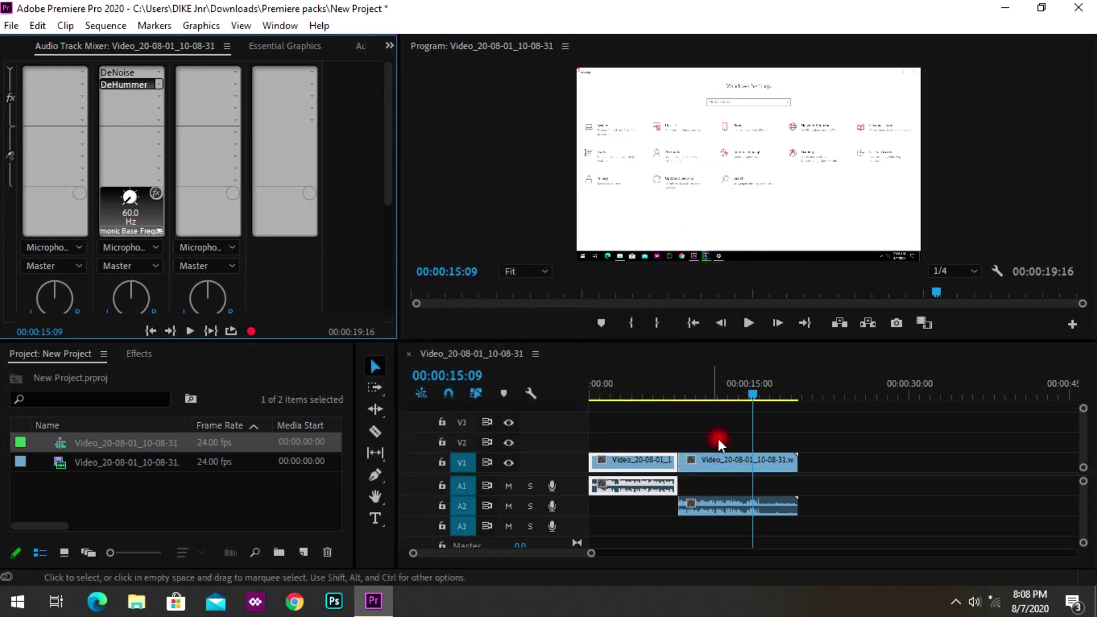
left_click(713, 387)
left_click(748, 323)
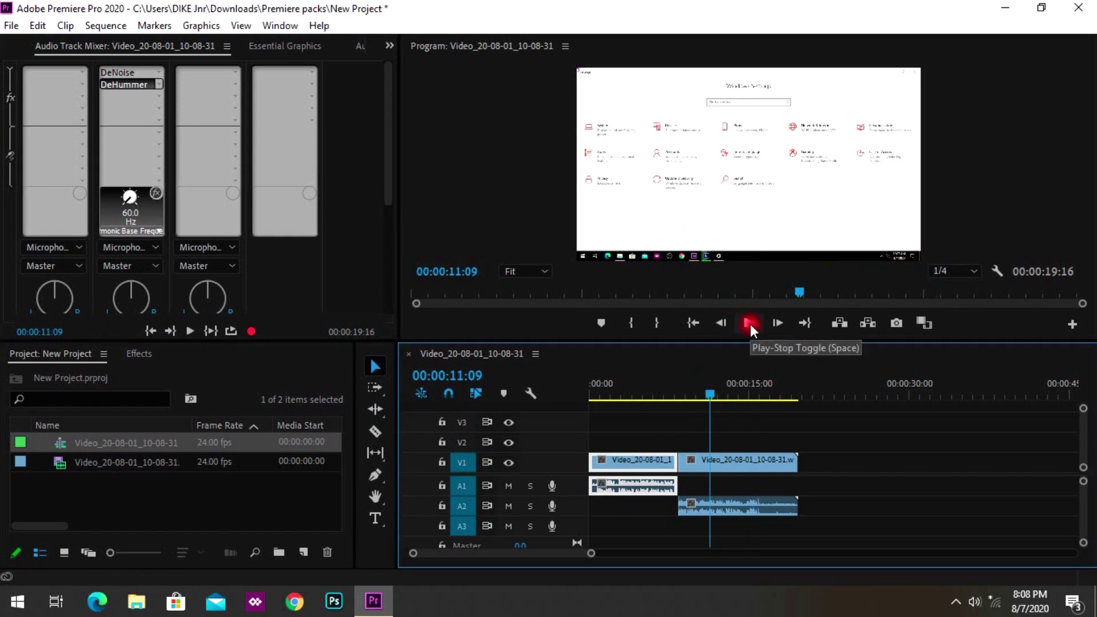
left_click(749, 323)
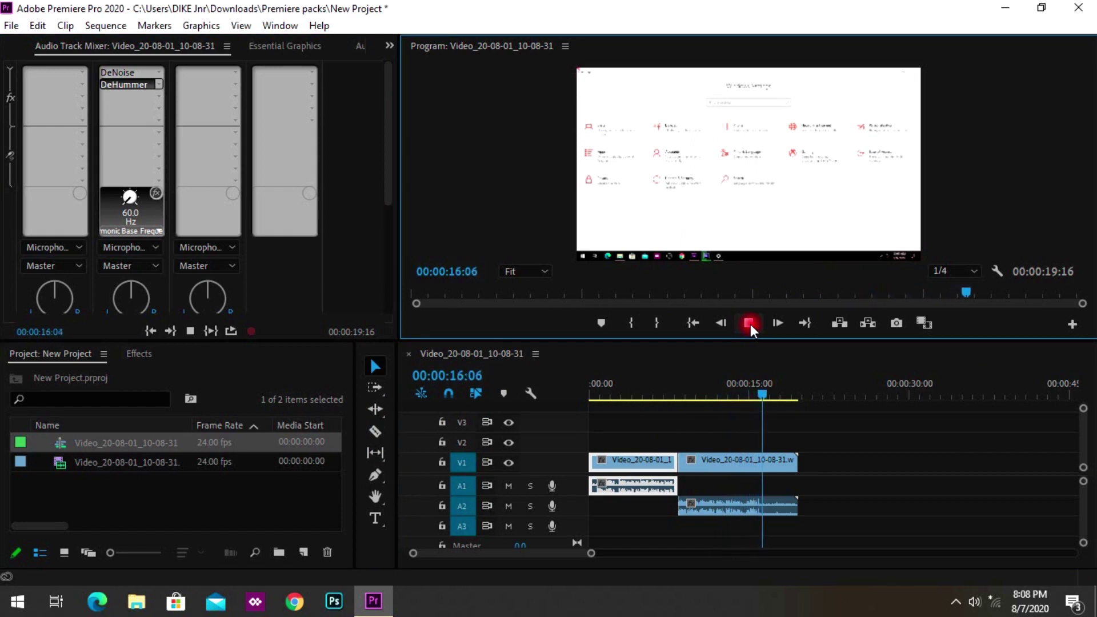
left_click(749, 324)
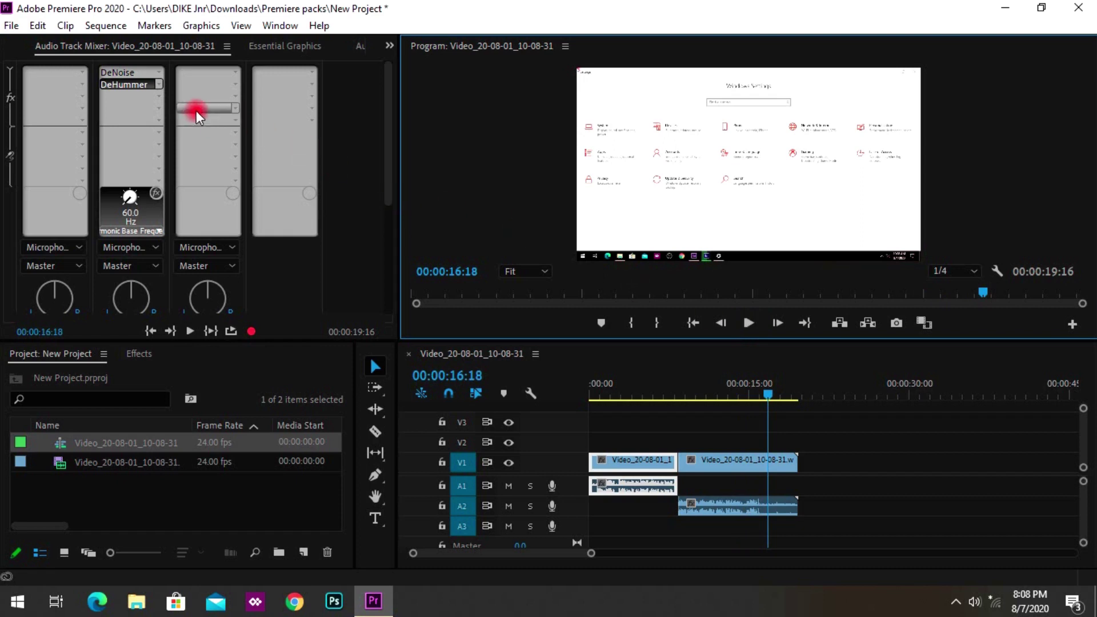
- Add the Bass effect to Audio 2's third slot after DeHummer
left_click(162, 98)
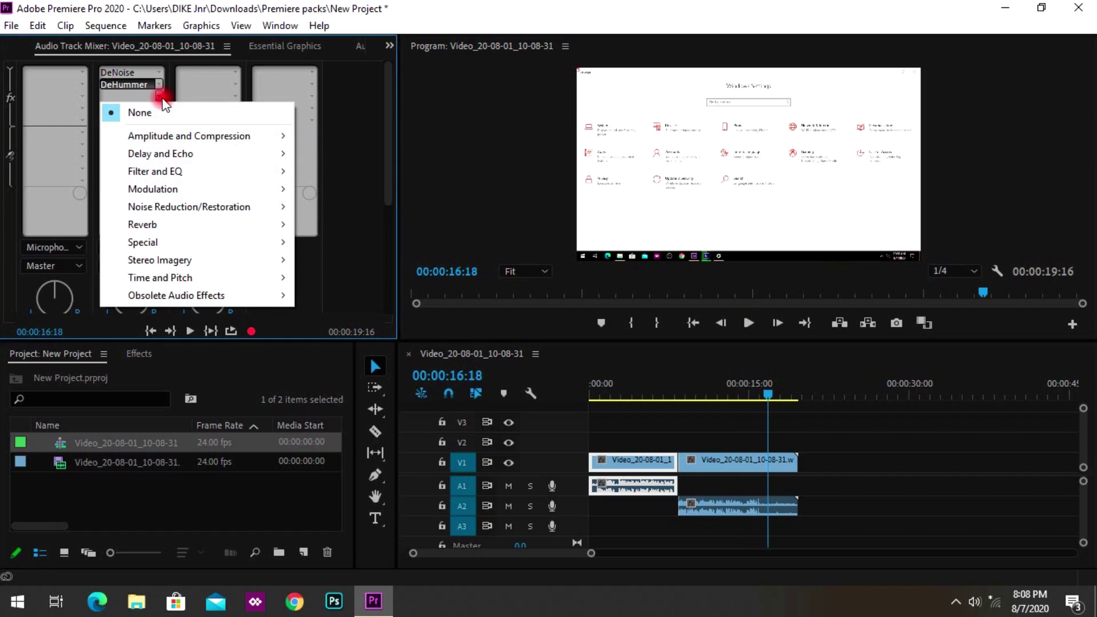
mouse_move(226, 177)
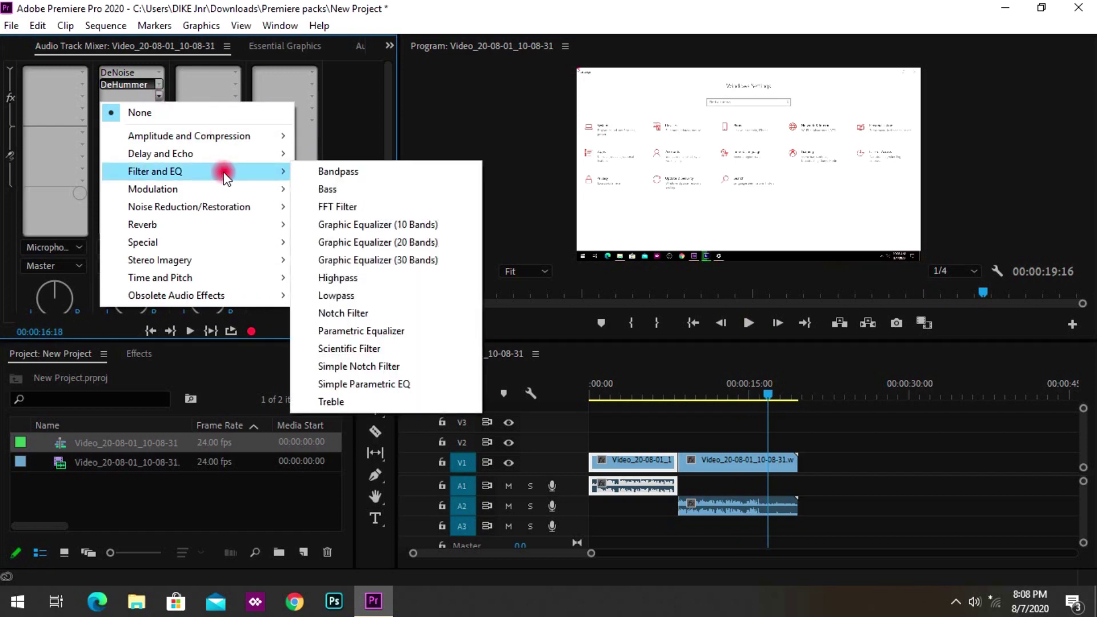
left_click(320, 188)
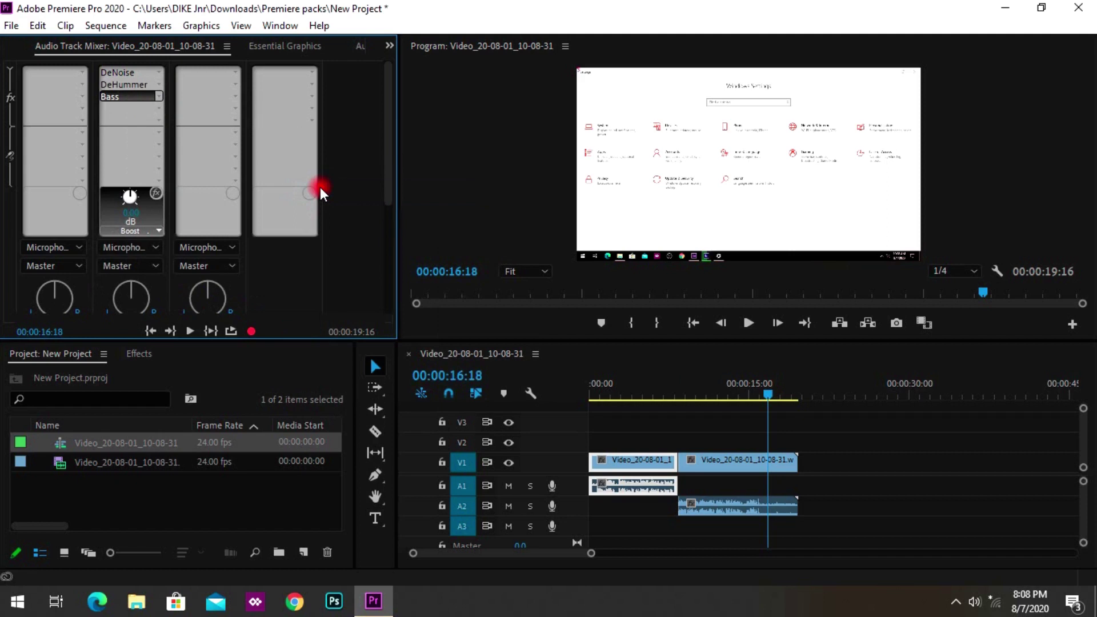
left_click(701, 391)
left_click(291, 140)
- Set the Bass Boost on Audio 2 to 5.0 dB
left_click(106, 98)
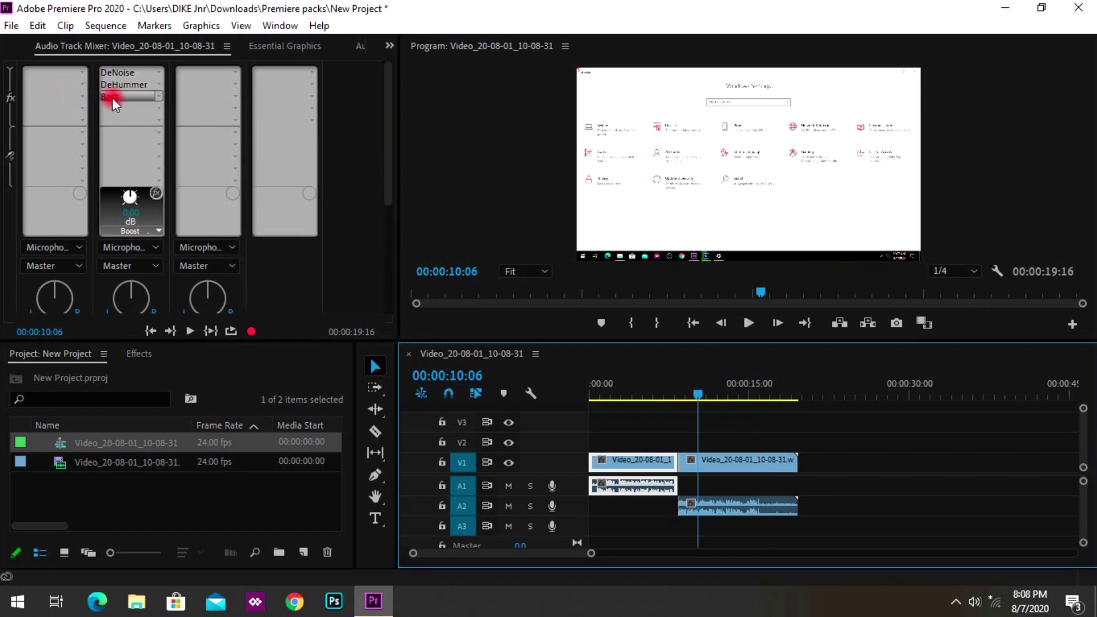
left_click(112, 97)
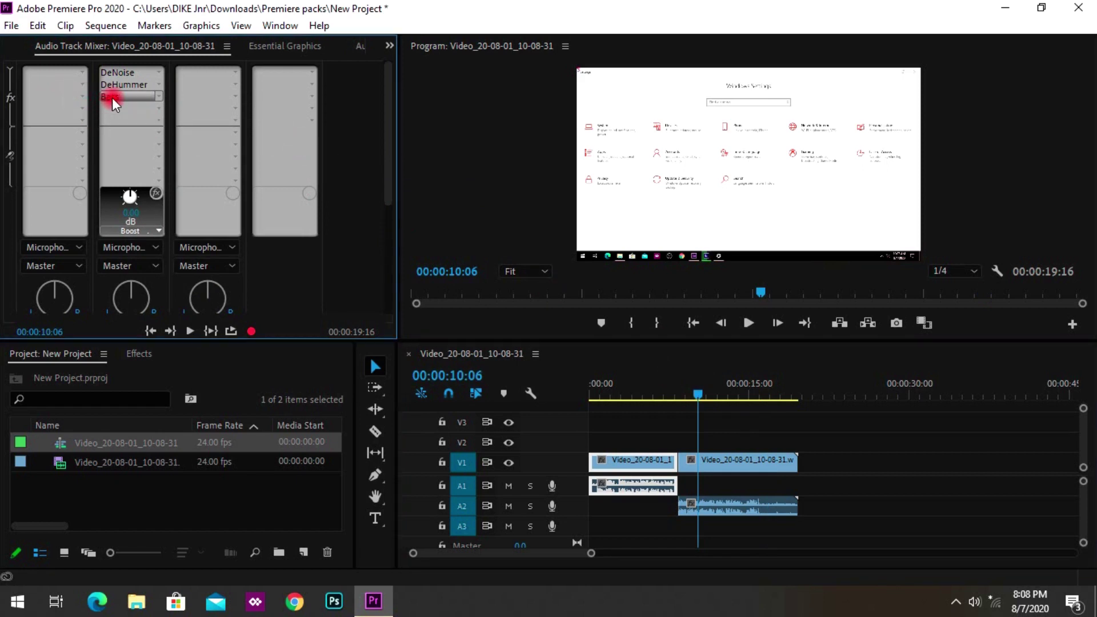
left_click(146, 181)
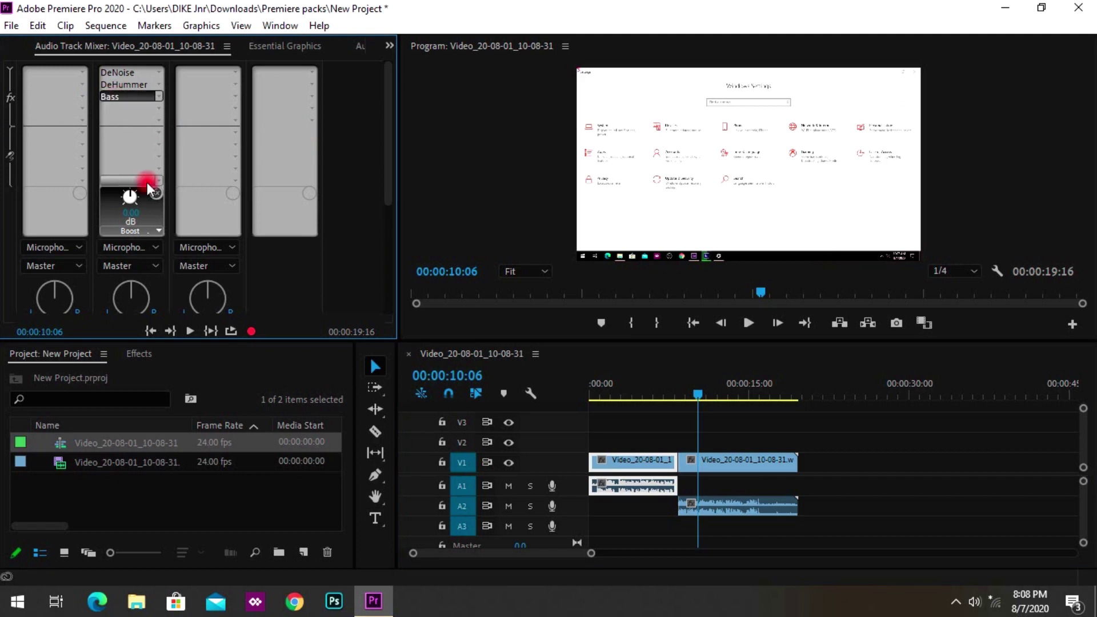
left_click(130, 212)
type("5")
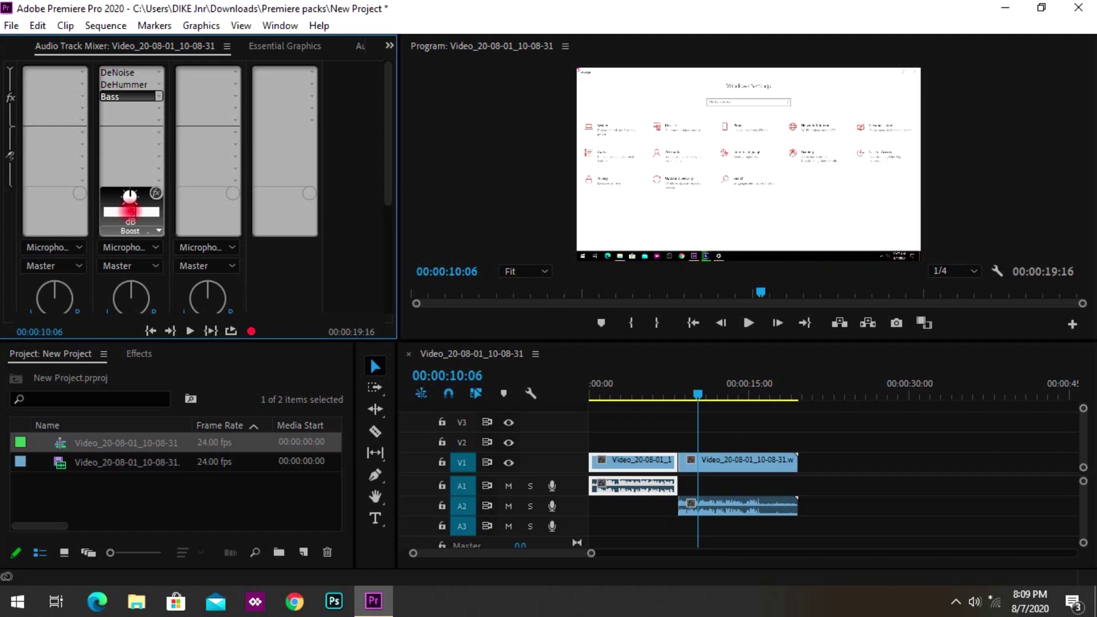
key("Return")
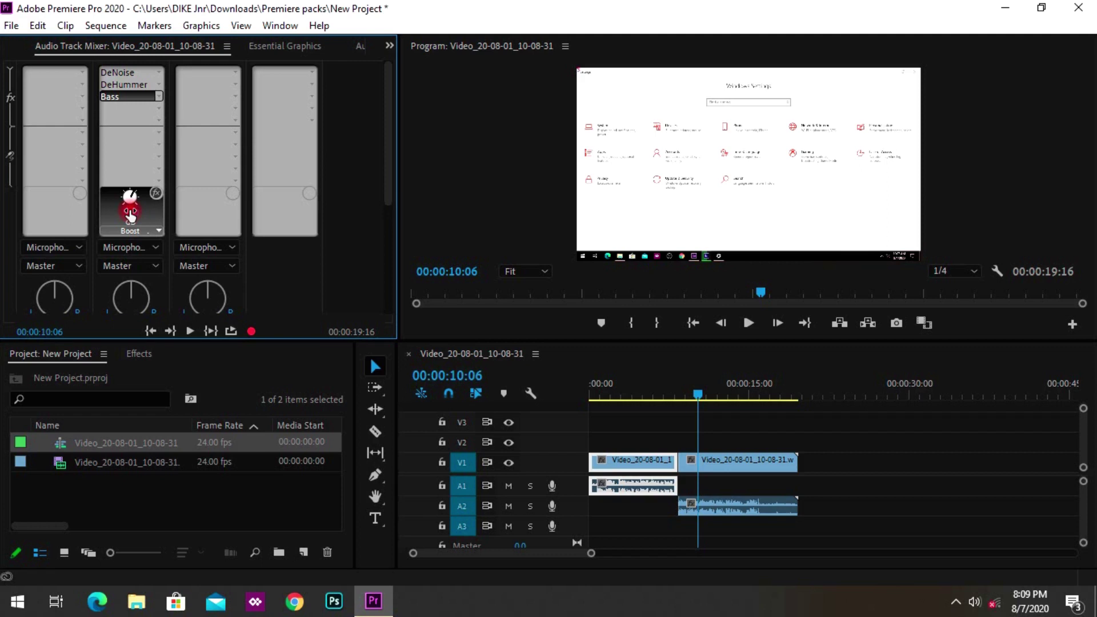
left_click_drag(130, 215, 146, 219)
left_click(371, 258)
left_click(747, 324)
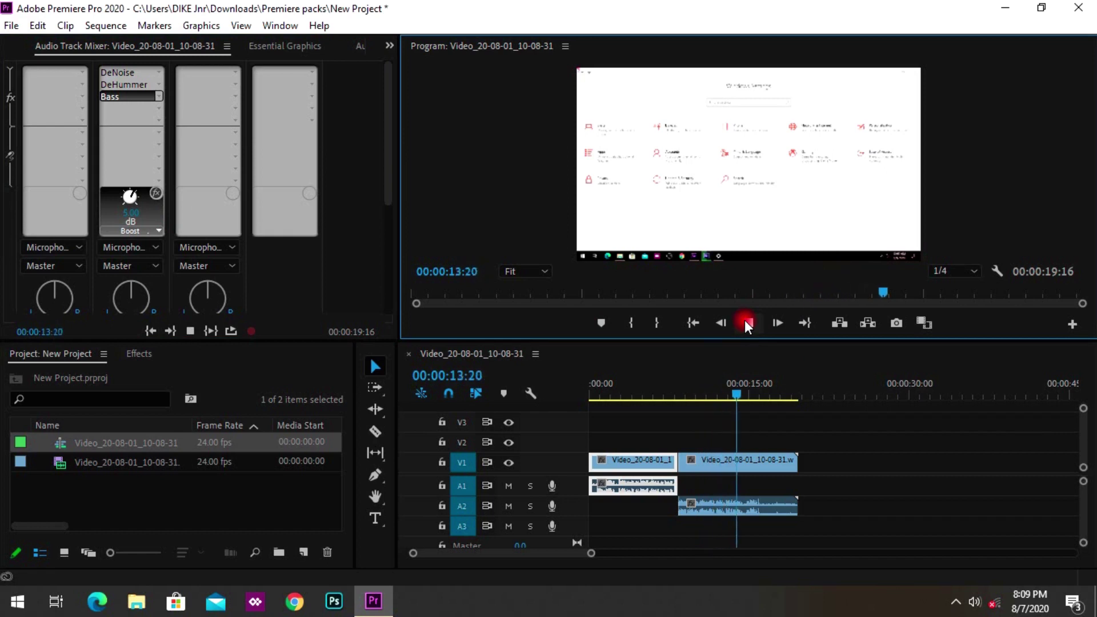
left_click(748, 324)
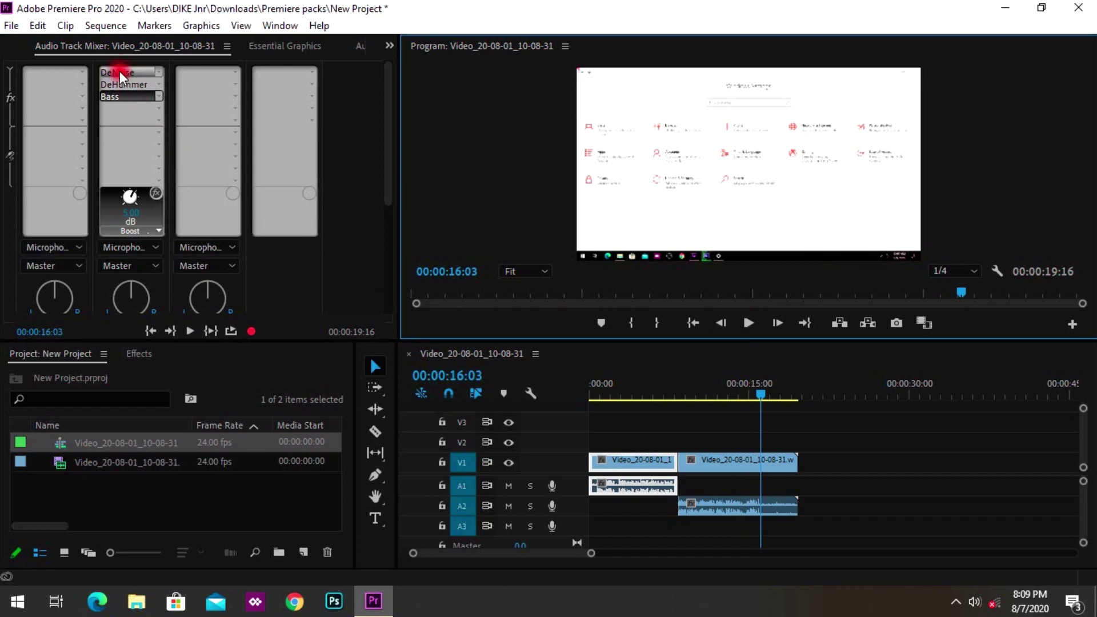
- Reopen DeHummer on Audio 2 and adjust its Harmonic Slope to 57%
left_click(145, 86)
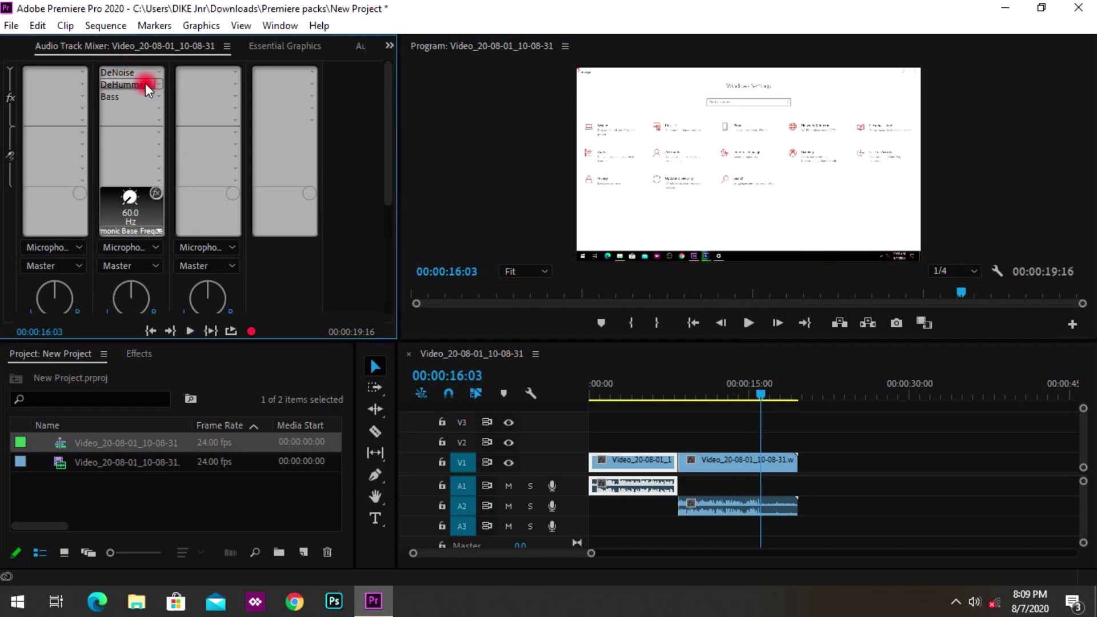
double_click(145, 83)
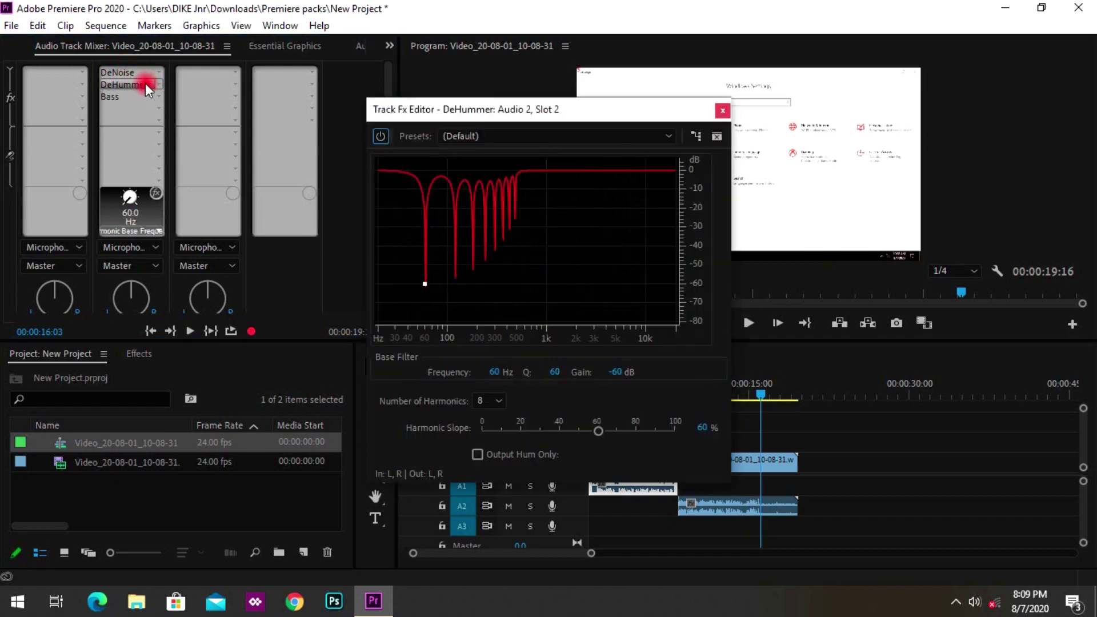
left_click(561, 431)
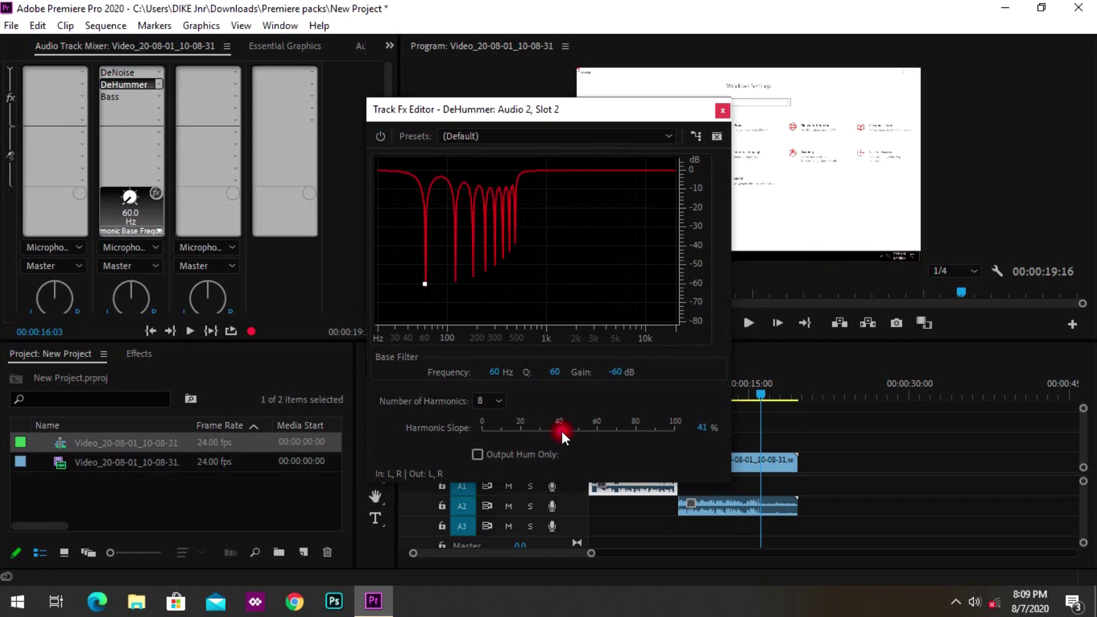
left_click(579, 430)
left_click(592, 429)
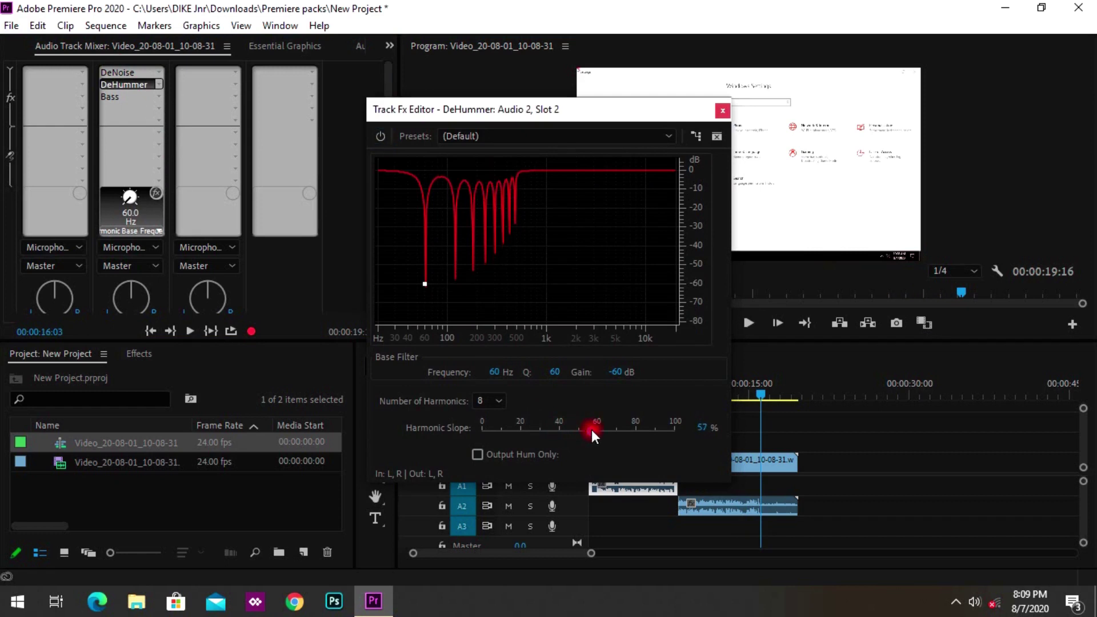
left_click(723, 110)
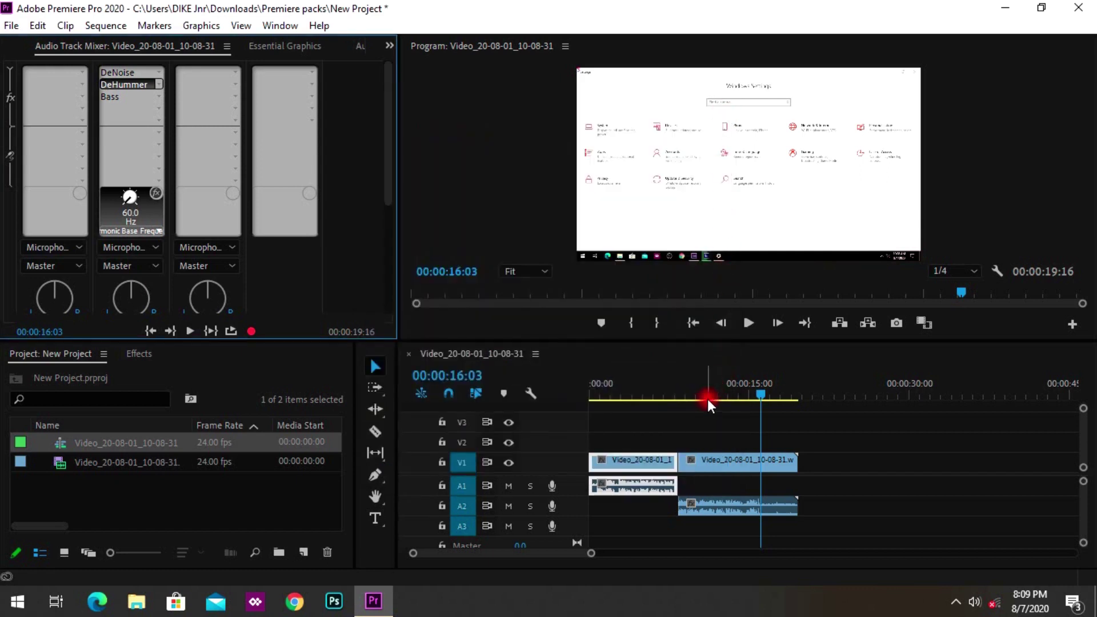
left_click(695, 394)
left_click(748, 323)
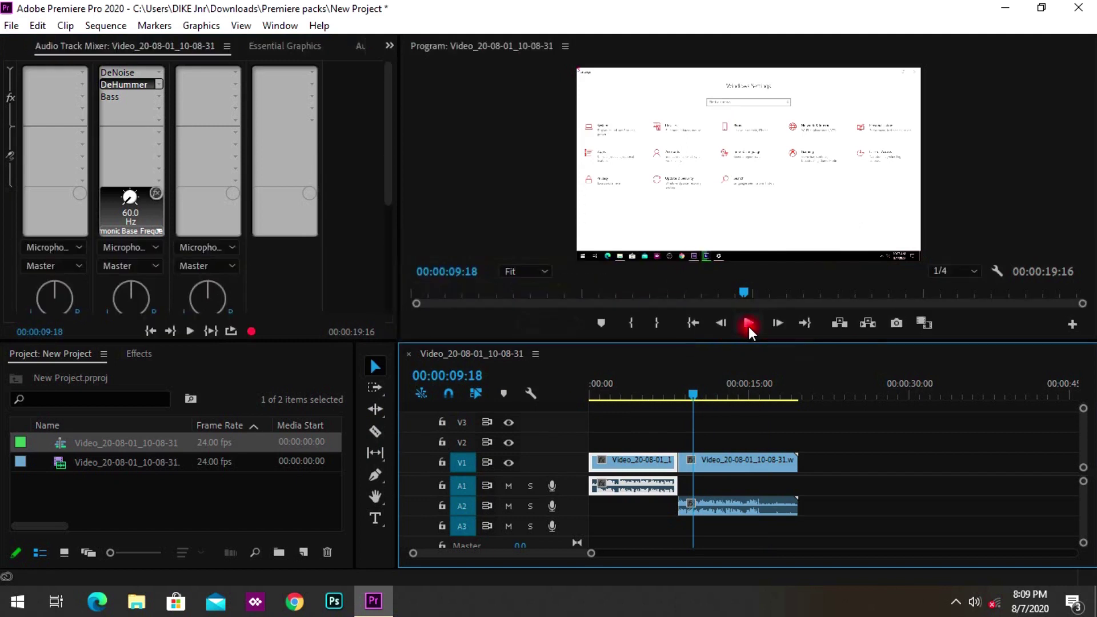
left_click(749, 324)
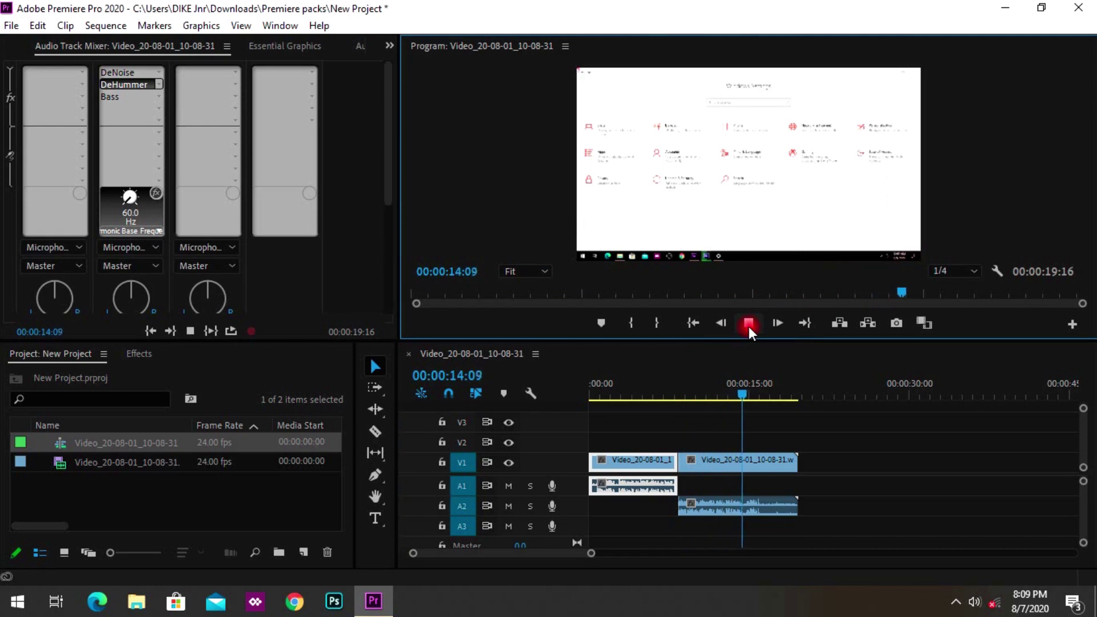
left_click(749, 326)
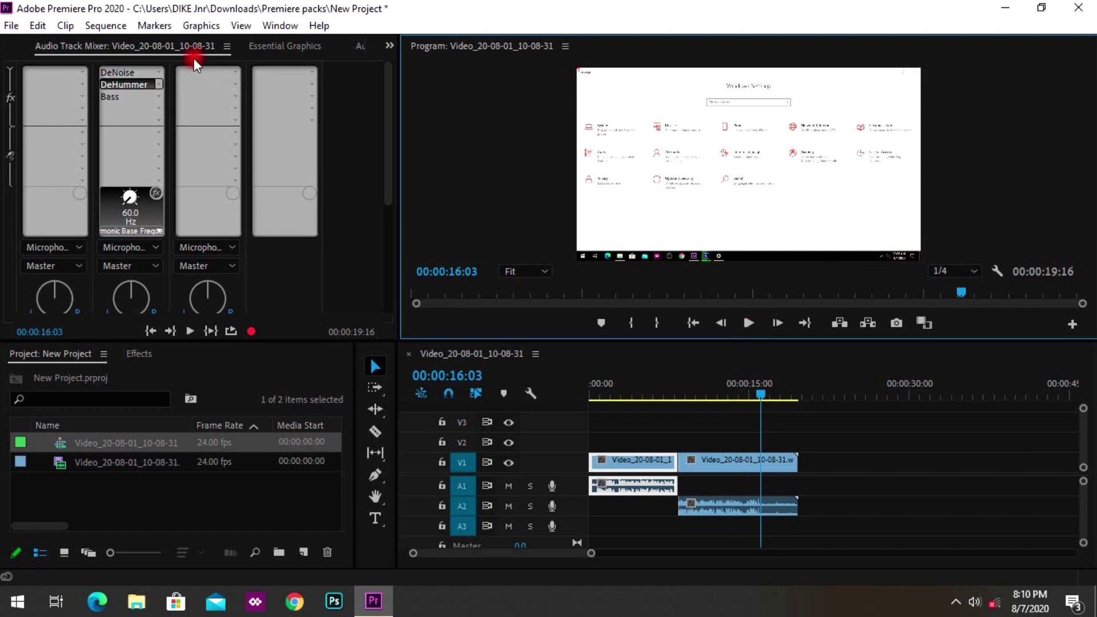
- Add DeEsser from Amplitude and Compression to Audio 2's fourth slot, leaving Threshold at -30 dB
left_click(159, 109)
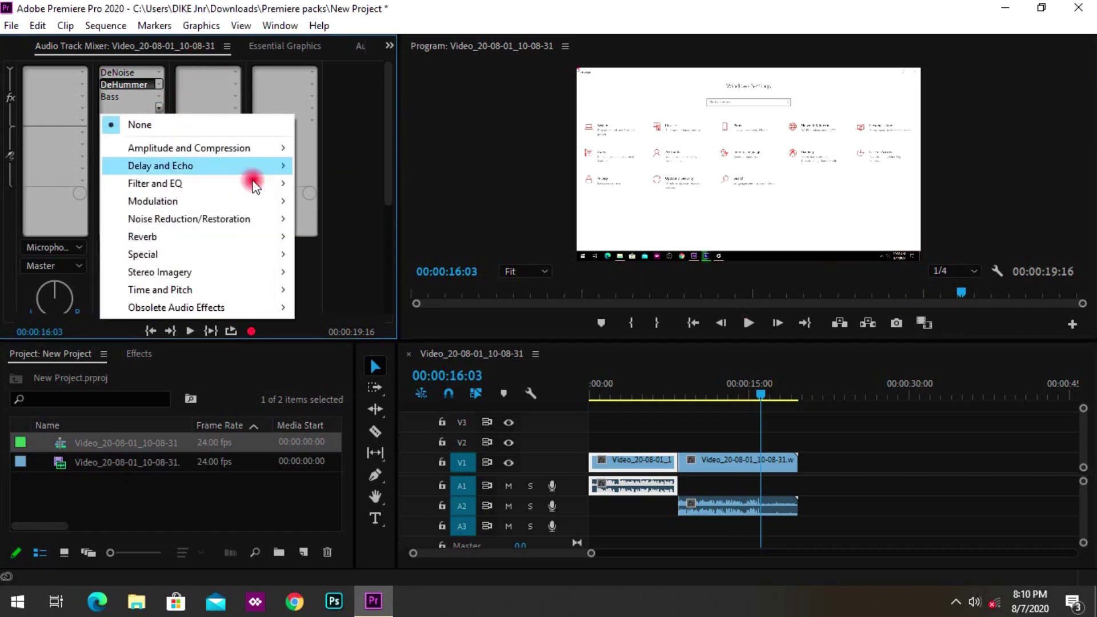
mouse_move(244, 226)
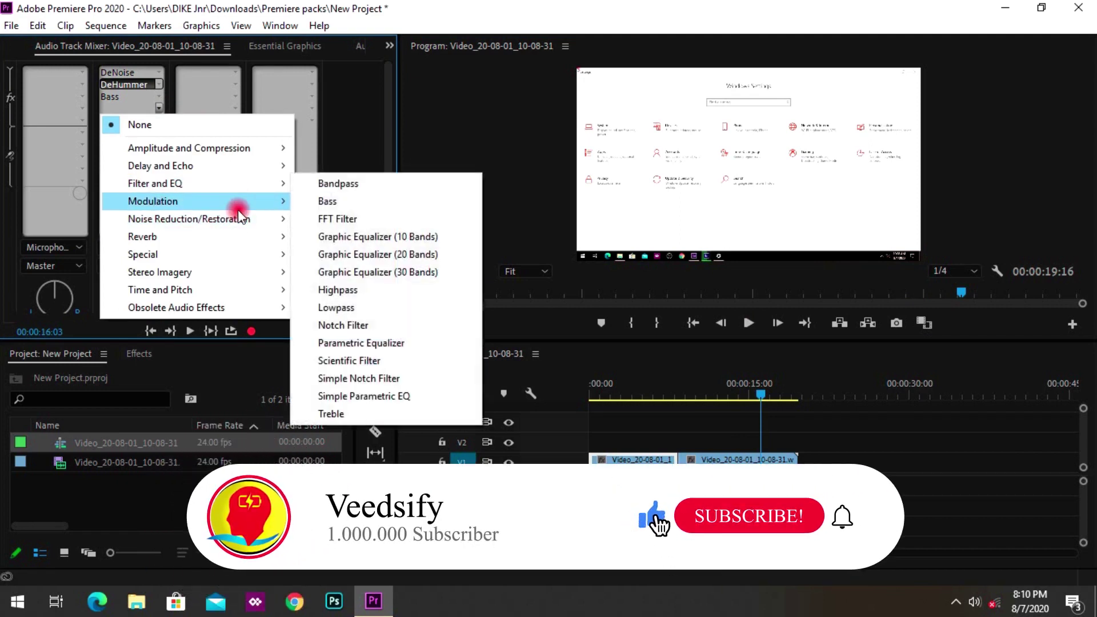
mouse_move(242, 191)
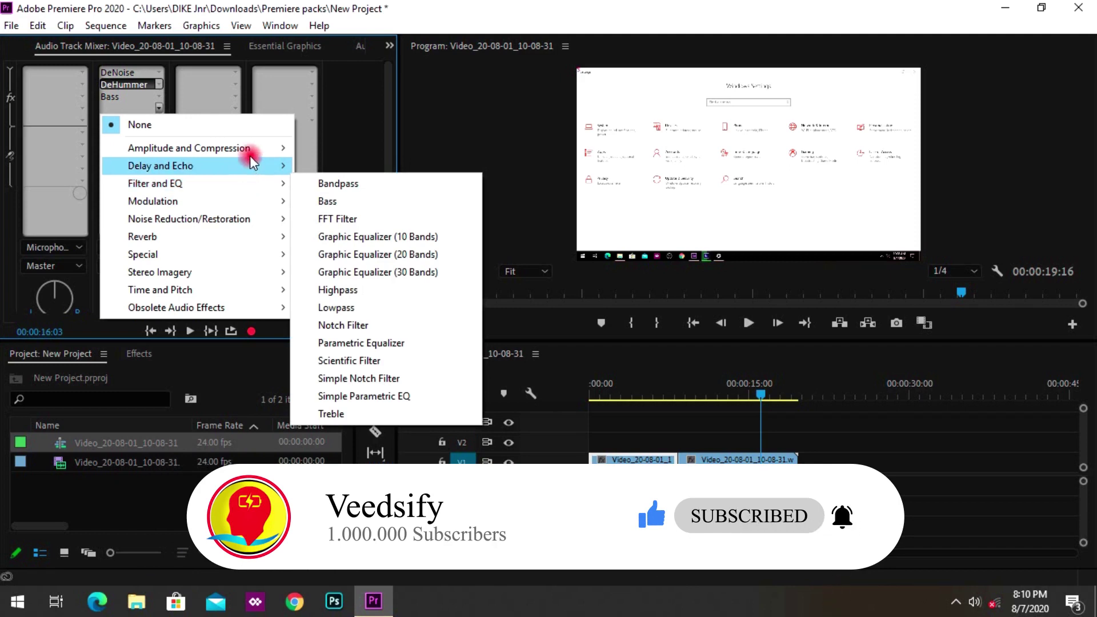
mouse_move(250, 151)
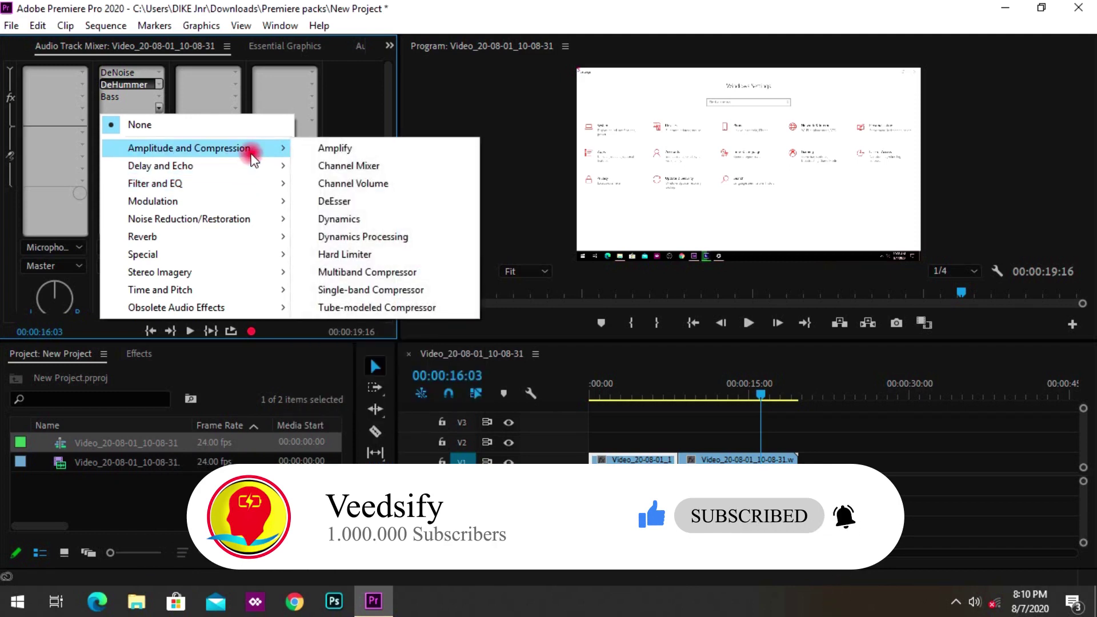
left_click(341, 201)
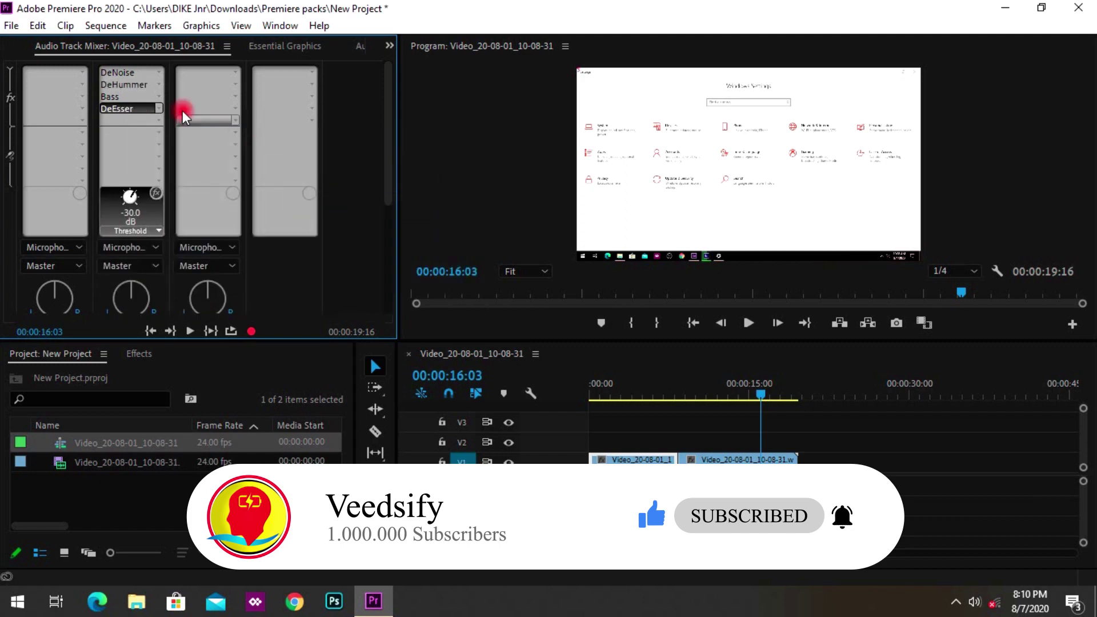
double_click(121, 109)
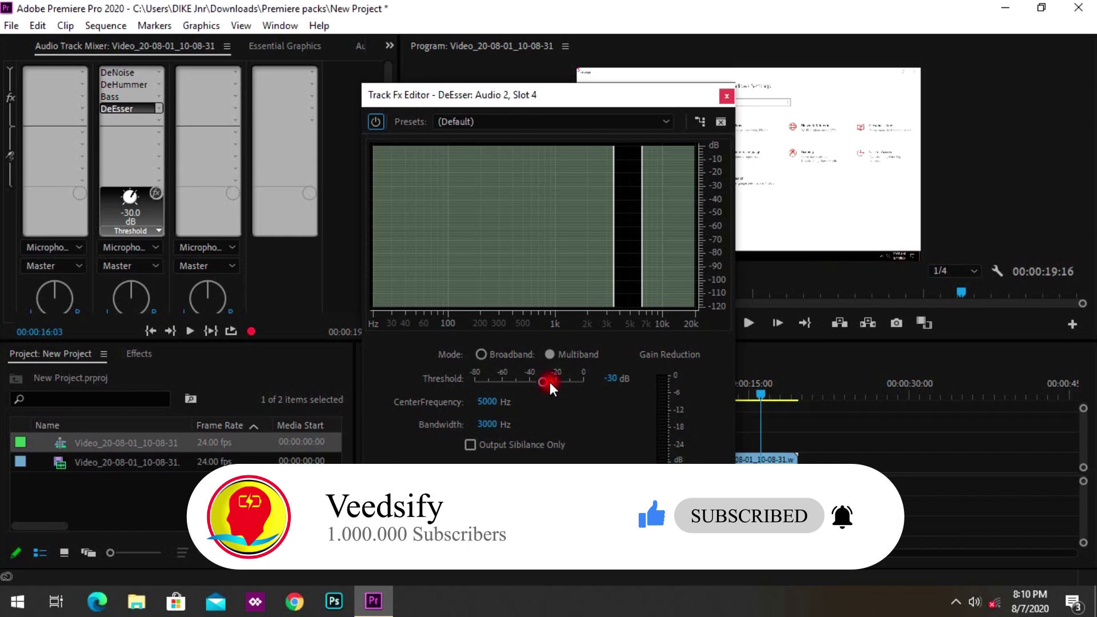
left_click(726, 95)
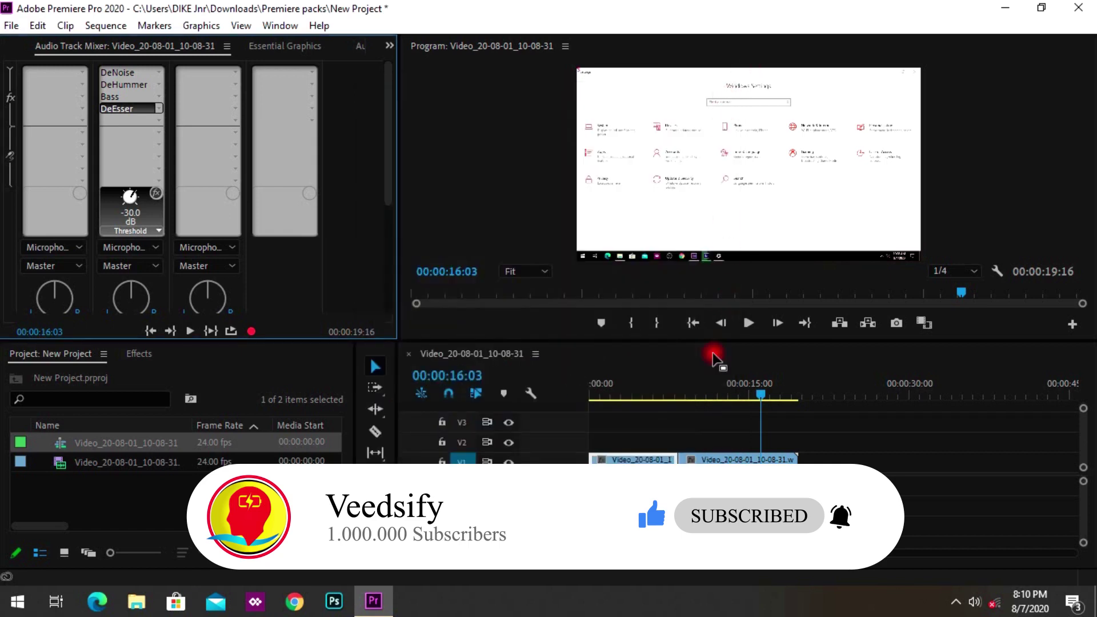
left_click(696, 393)
left_click(748, 325)
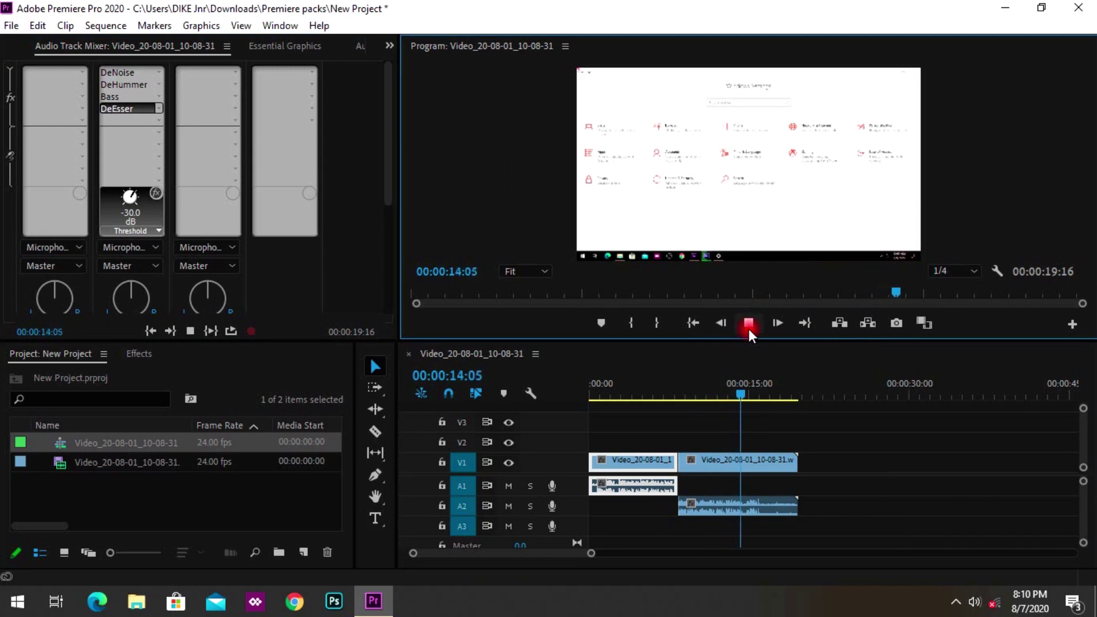
left_click(749, 325)
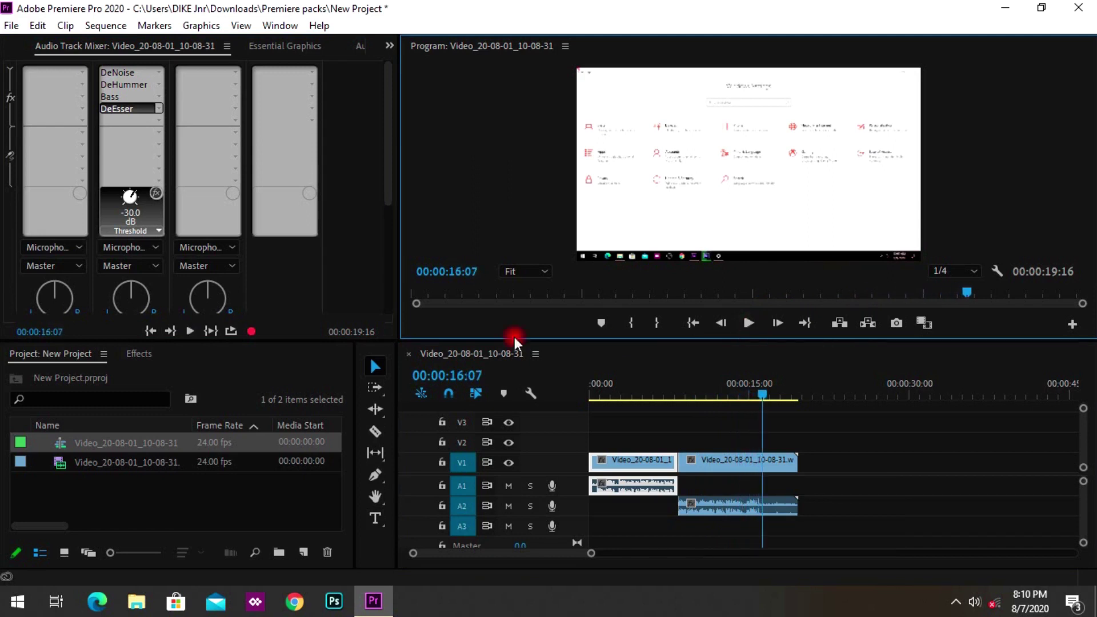
- Reopen the DeEsser editor and set its Threshold to -21.2 dB
left_click(156, 109)
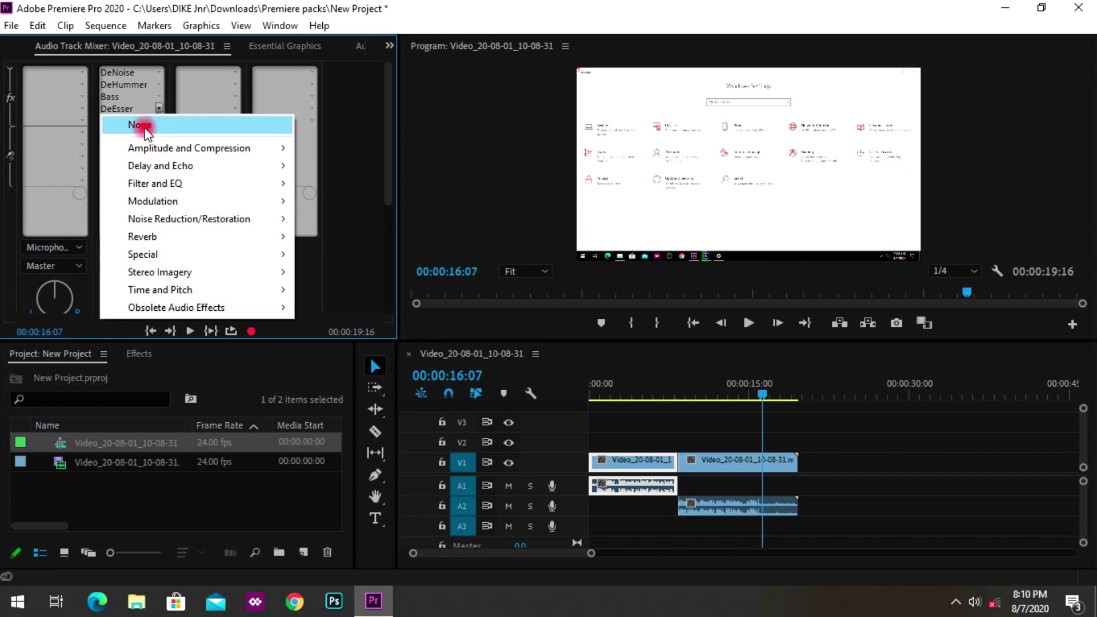
double_click(136, 110)
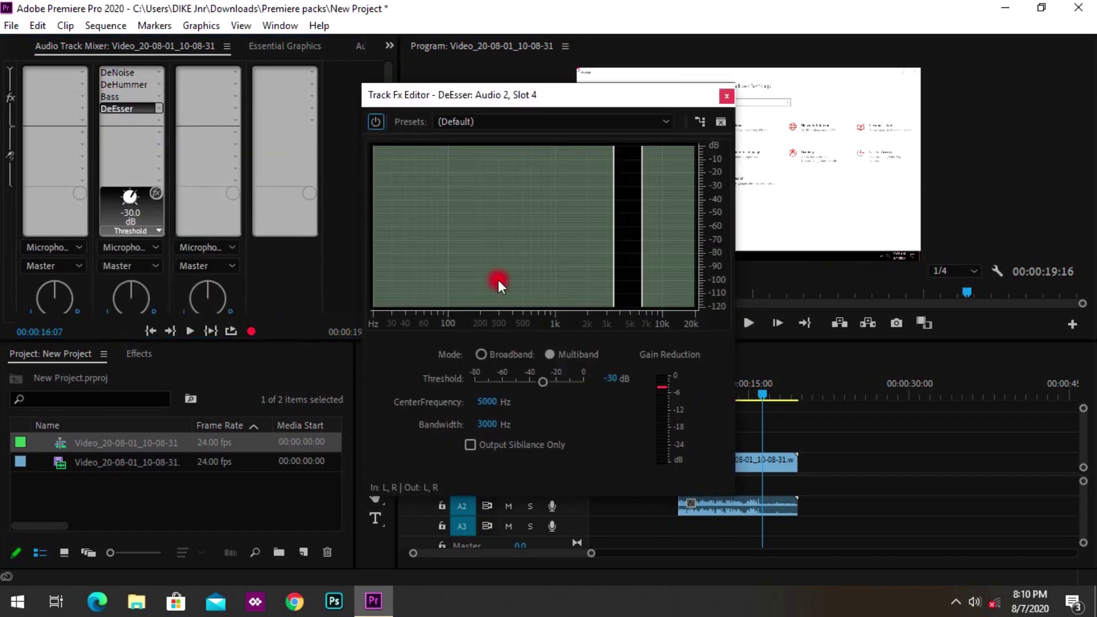
left_click_drag(543, 382, 530, 379)
left_click(555, 383)
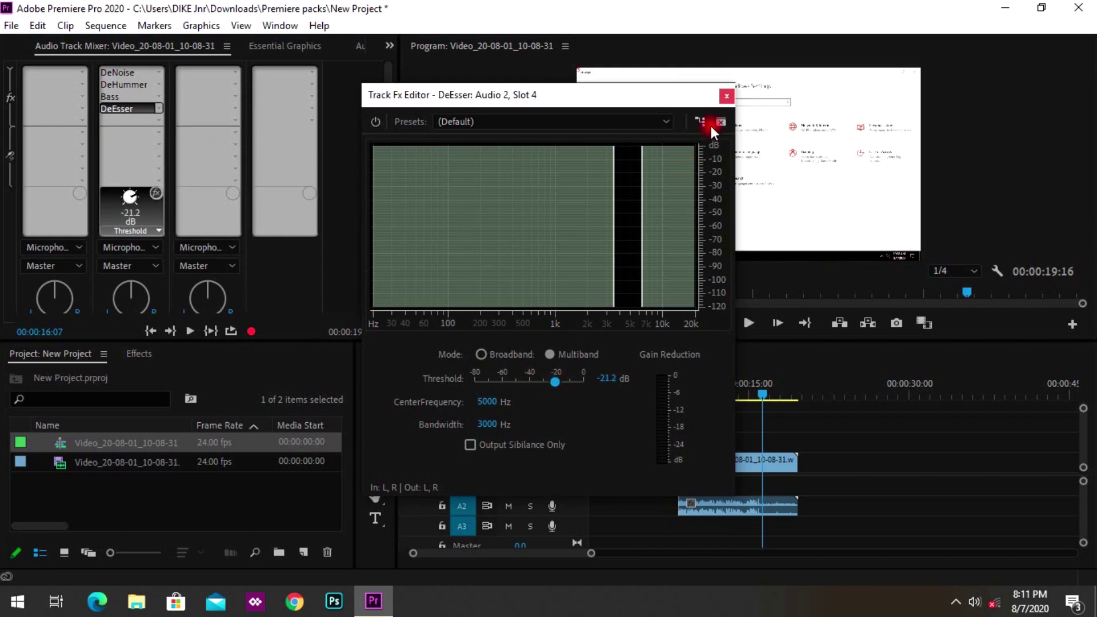
left_click(726, 98)
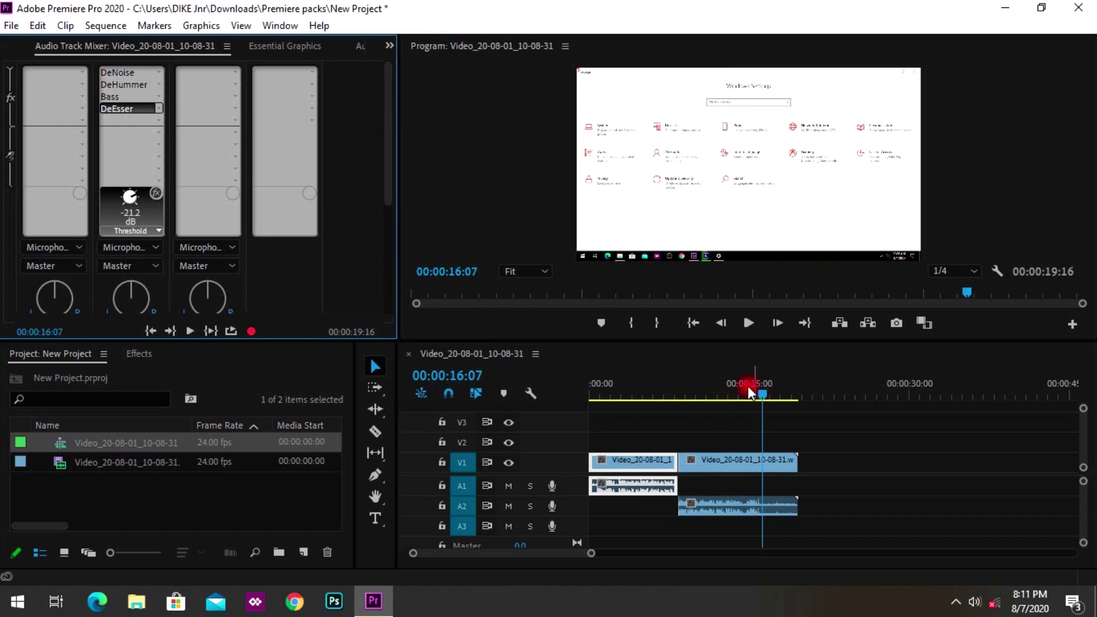
left_click(718, 389)
left_click(749, 321)
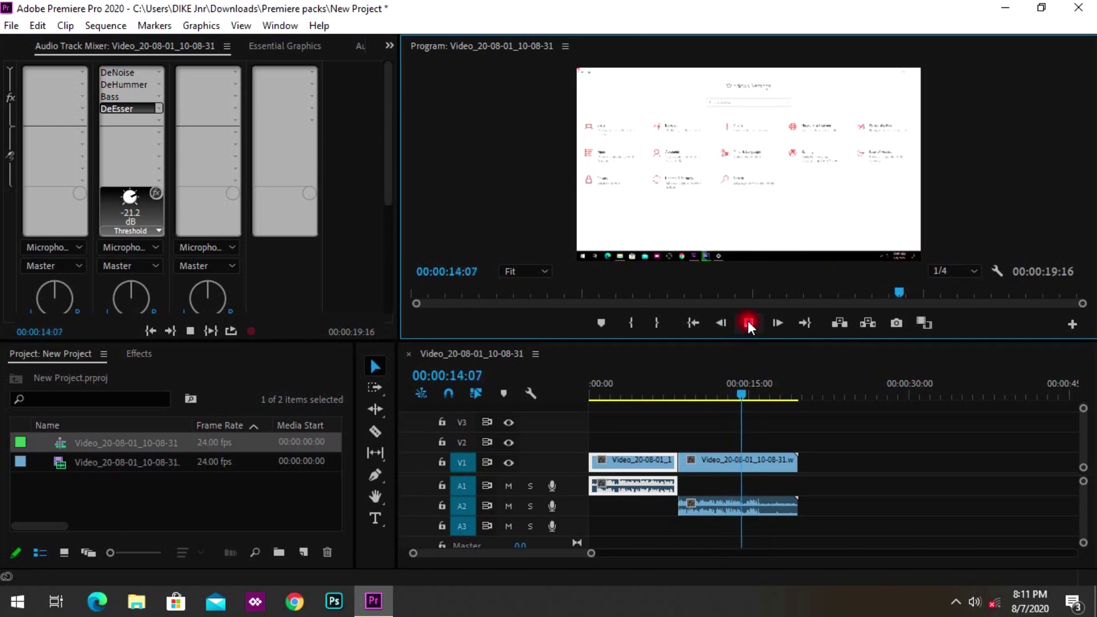
left_click(748, 322)
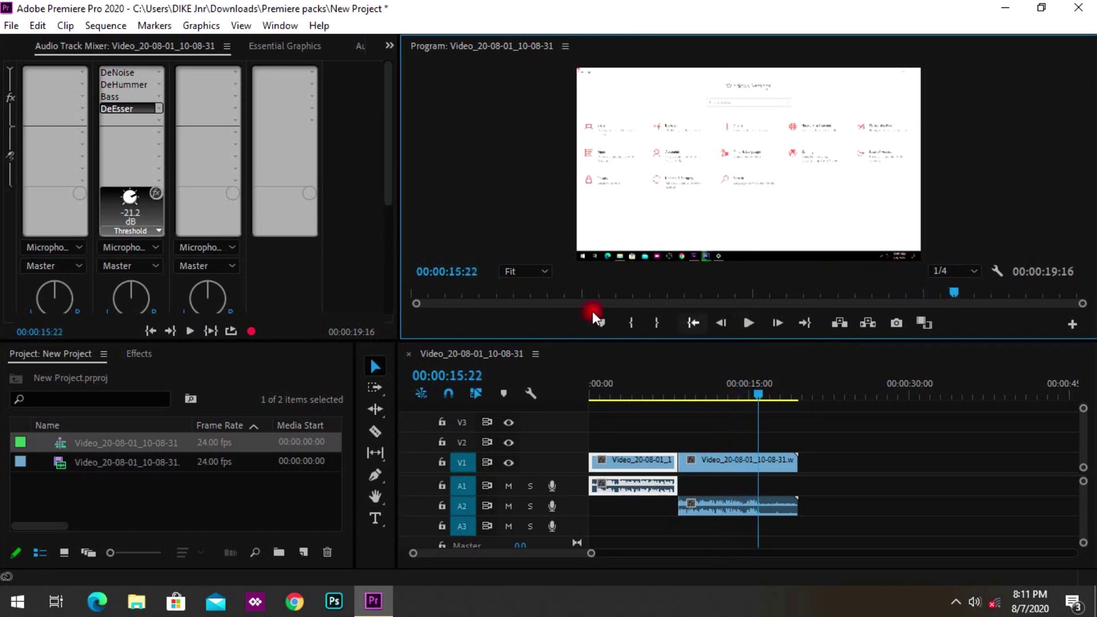
left_click(157, 110)
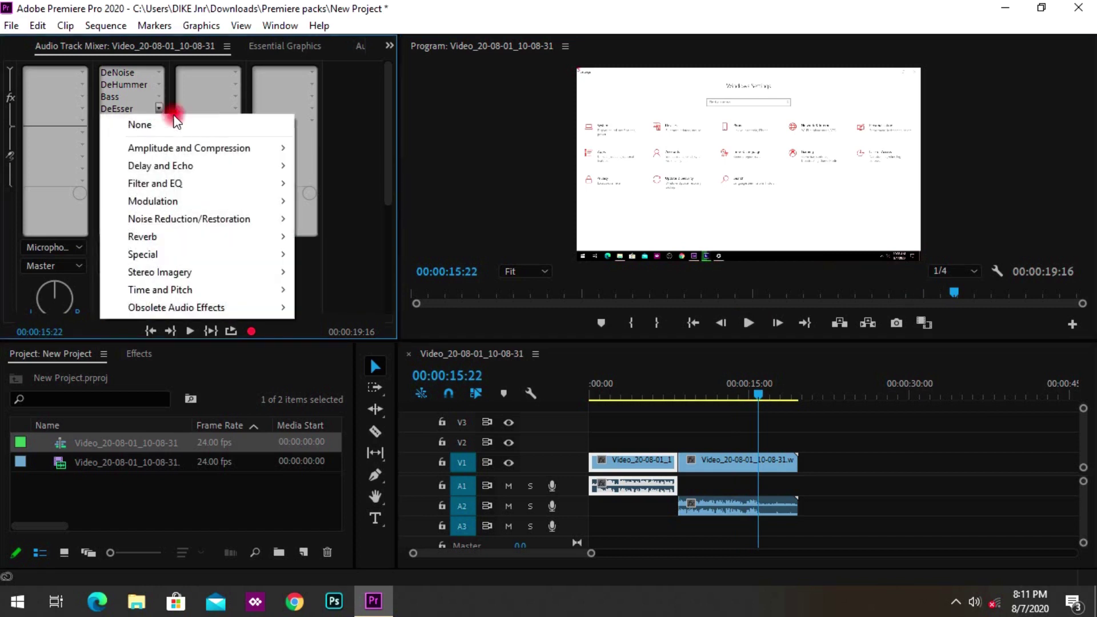
- Lower the DeEsser Threshold to -41.2 dB, then replay the sequence from 10:10
left_click(139, 108)
double_click(139, 107)
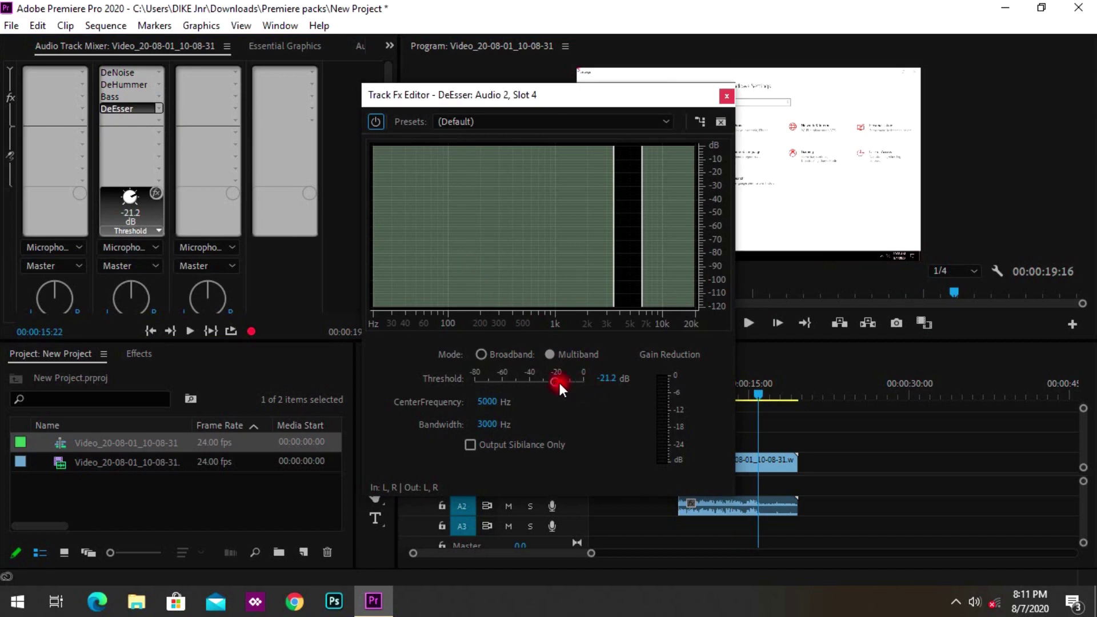
left_click(528, 383)
left_click(724, 97)
left_click(702, 385)
left_click(747, 323)
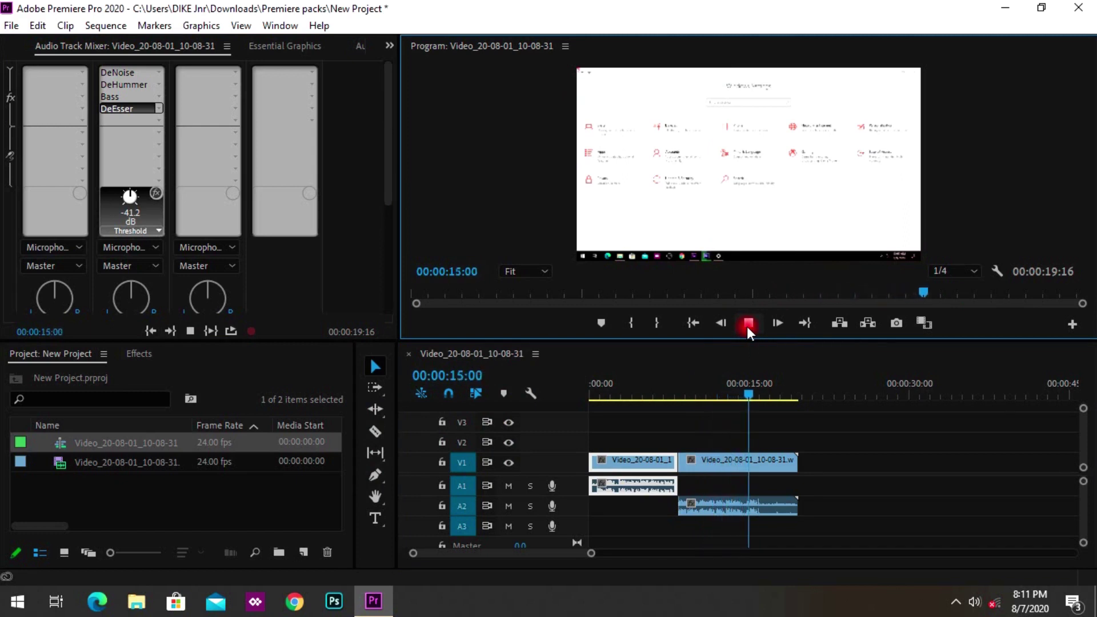
left_click(747, 324)
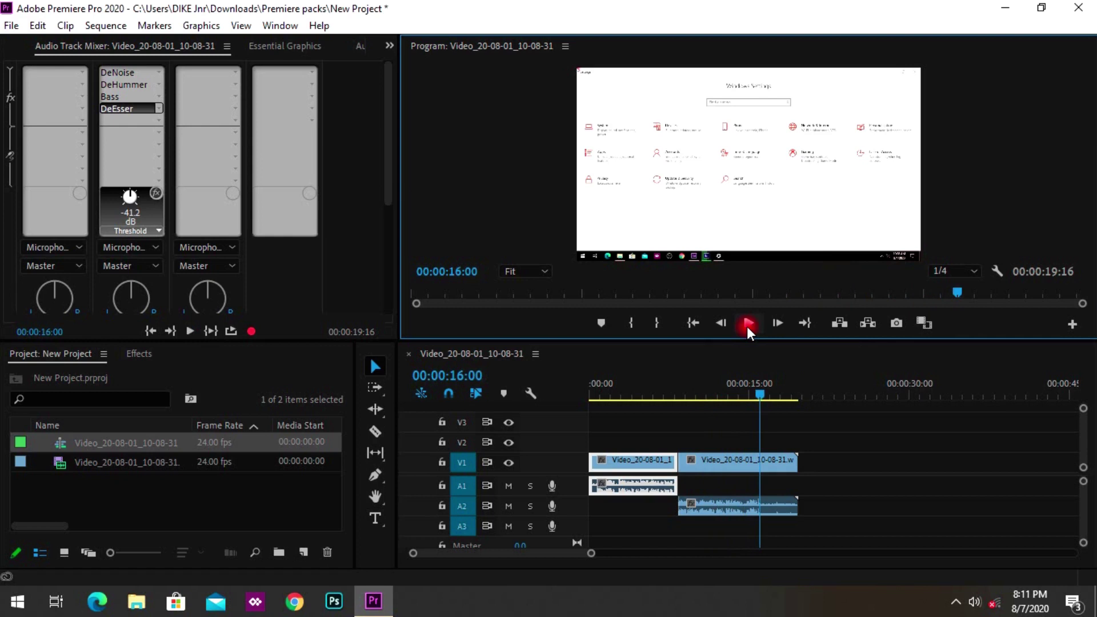
left_click(726, 487)
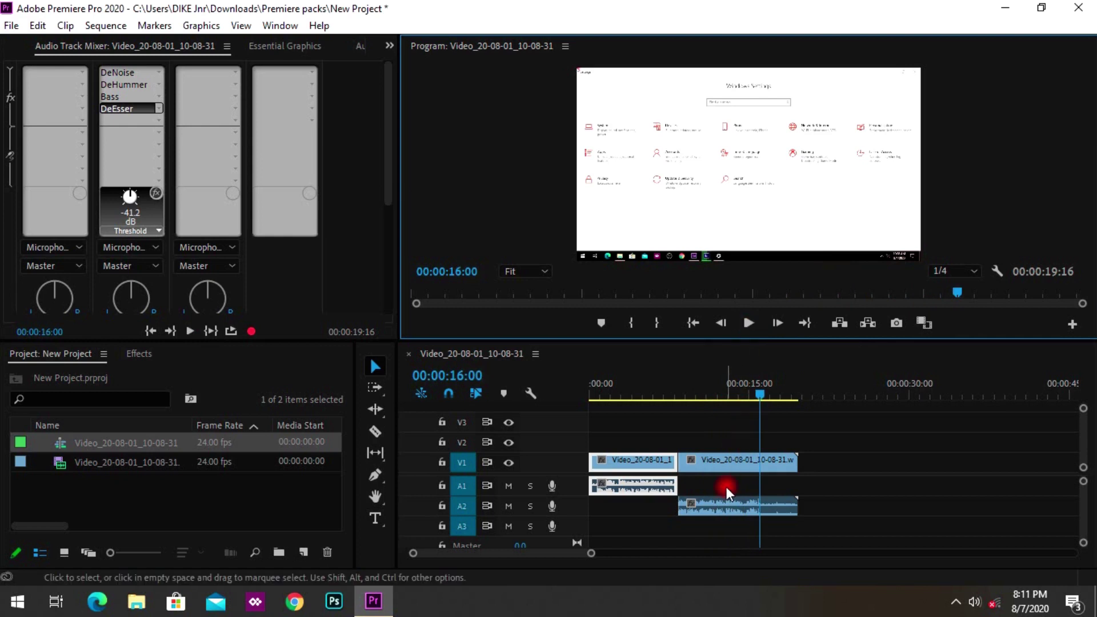